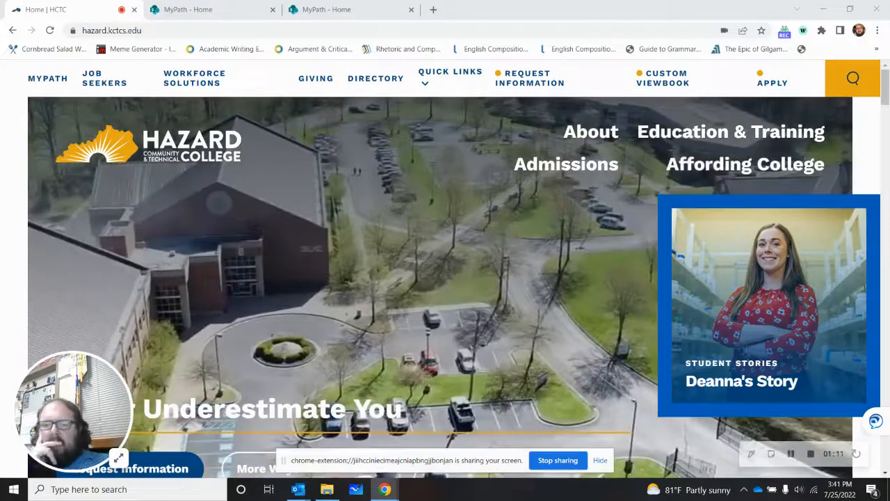
Step: Launch Word online through the college's MyPath portal and create a new blank document
click(36, 81)
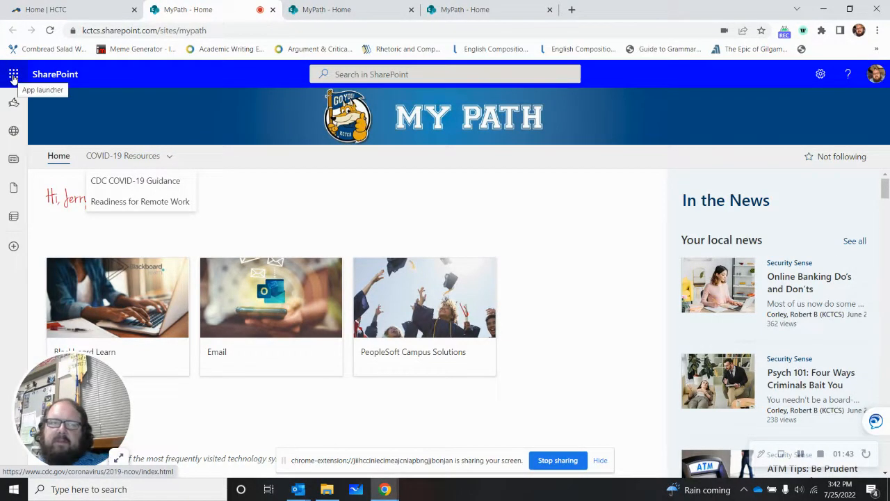
click(13, 77)
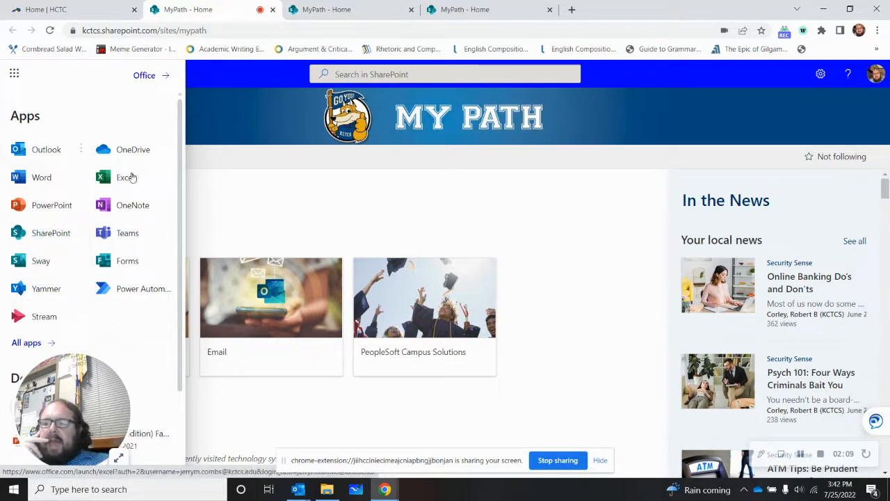
click(33, 178)
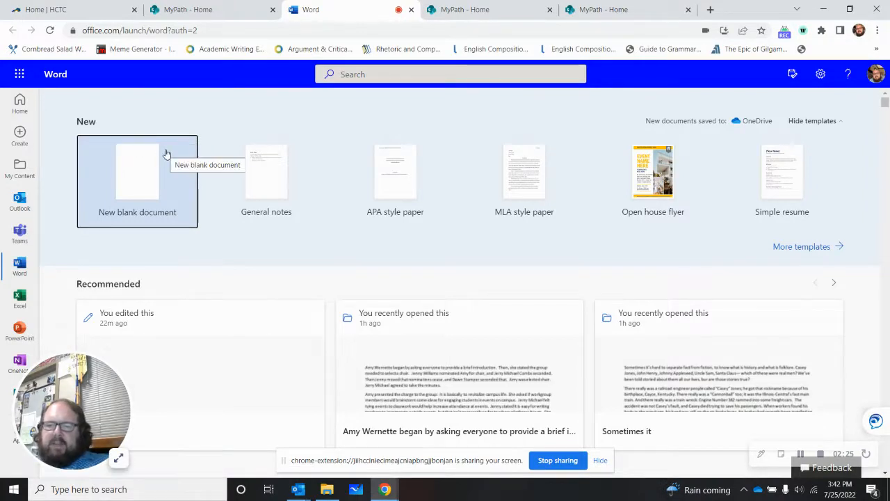
click(20, 75)
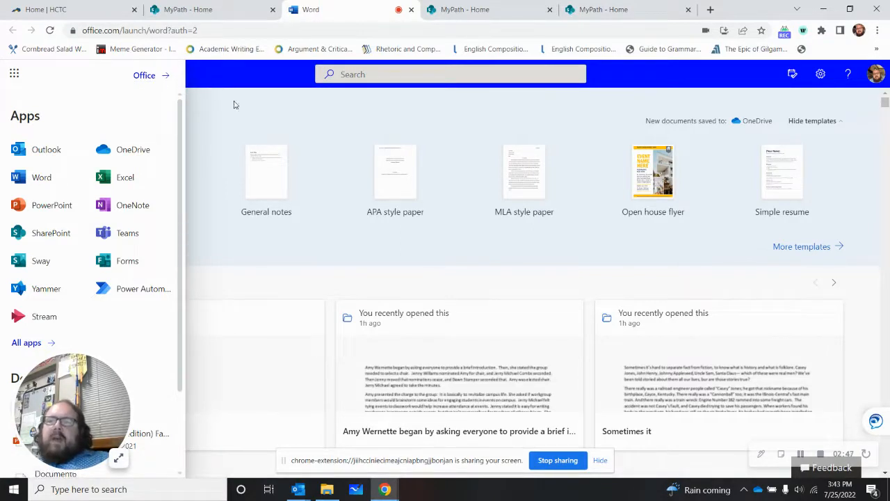
click(270, 103)
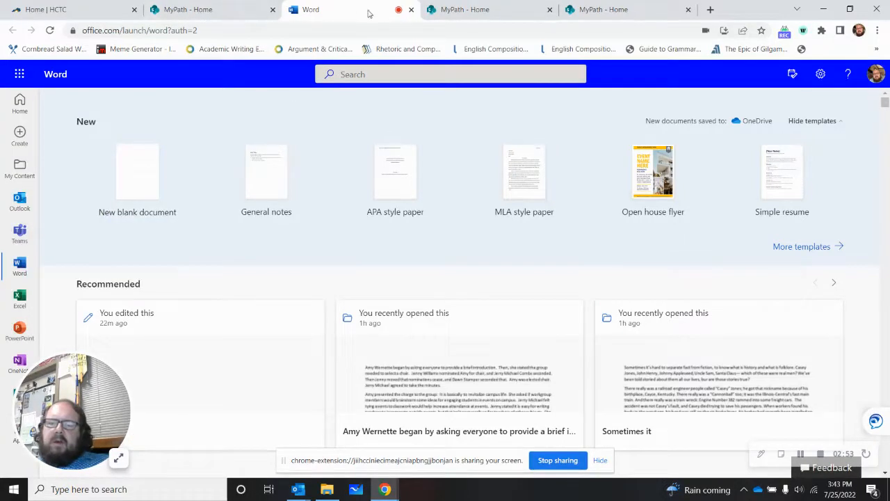
click(142, 181)
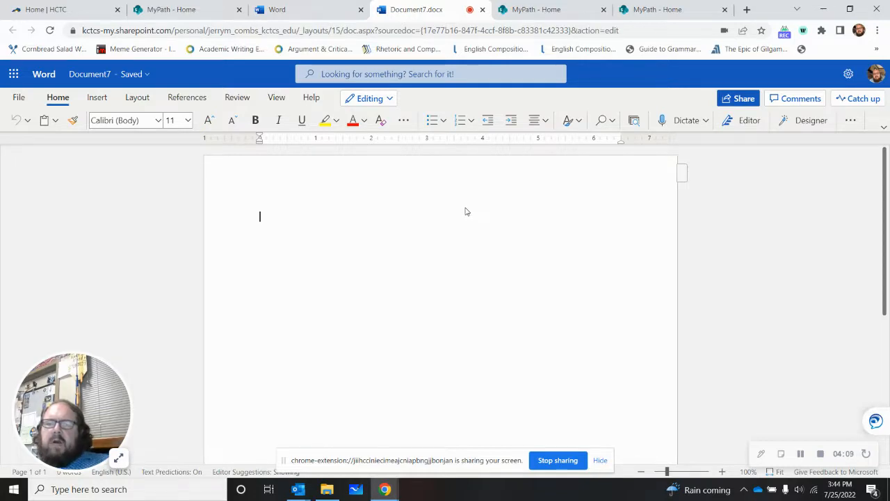
Step: Set the document's page margins to the Normal preset, 1" on all sides
click(140, 100)
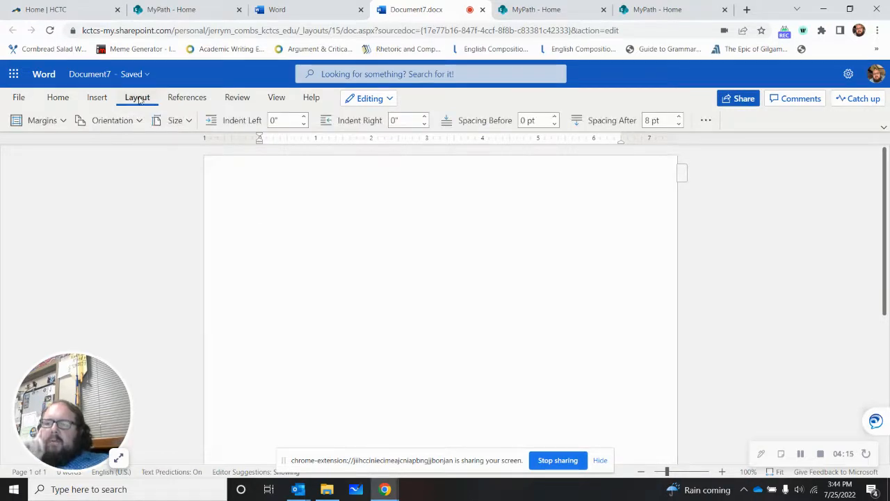
click(41, 121)
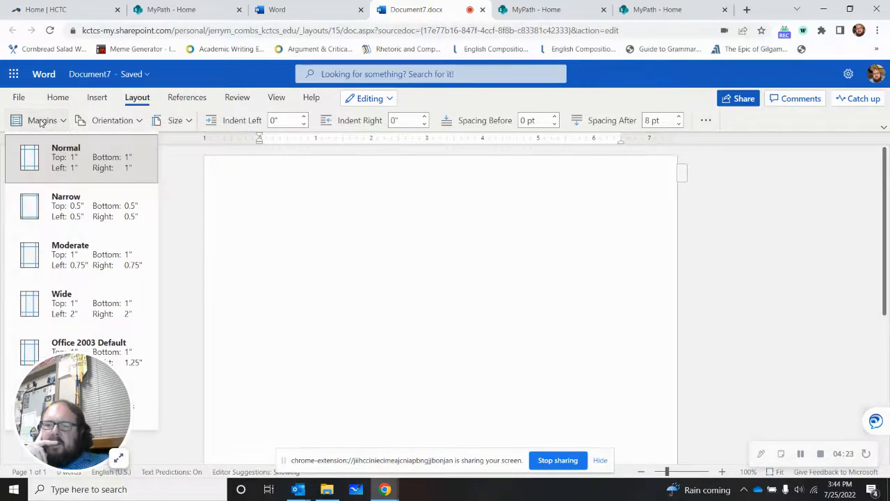
click(73, 169)
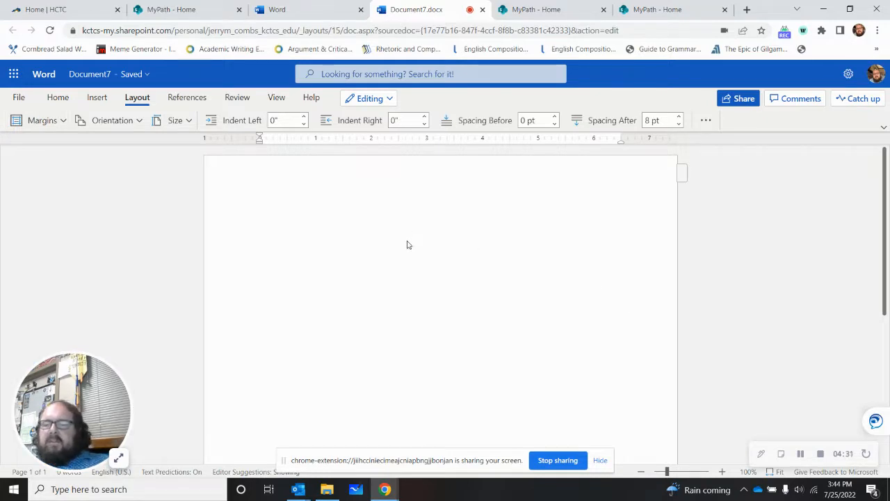
click(45, 124)
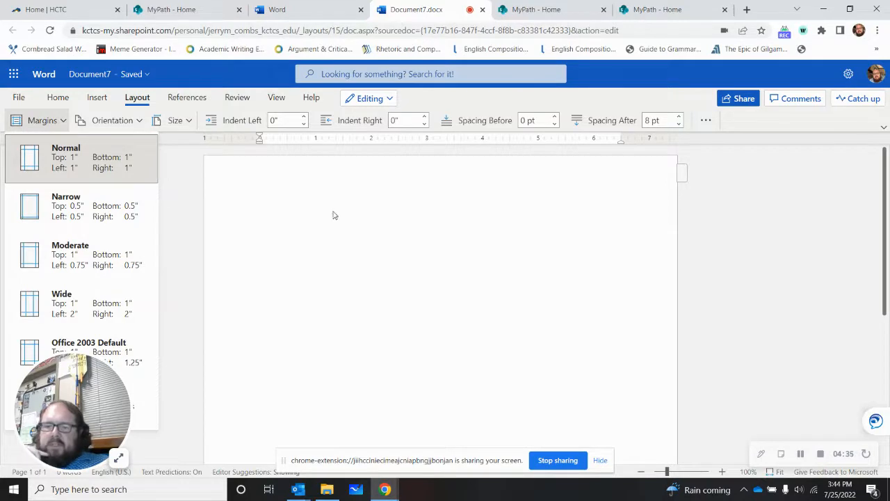
click(52, 147)
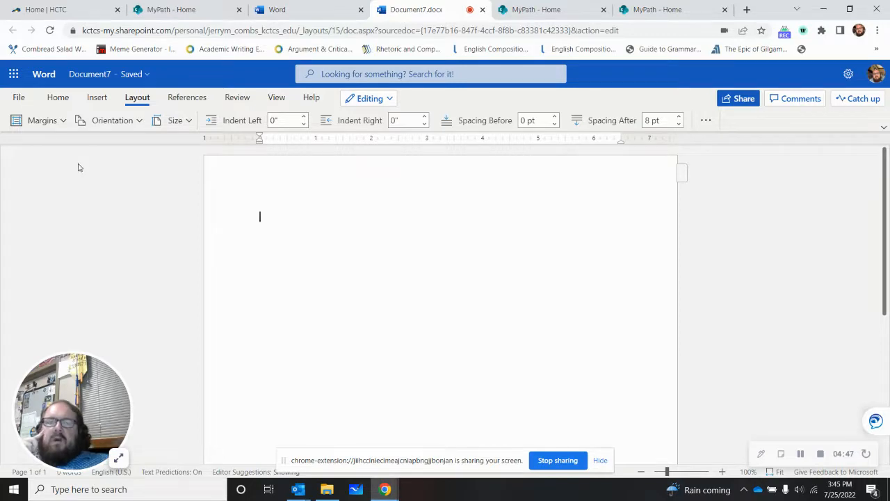
Step: Set the line spacing of the blank document to 2
click(60, 102)
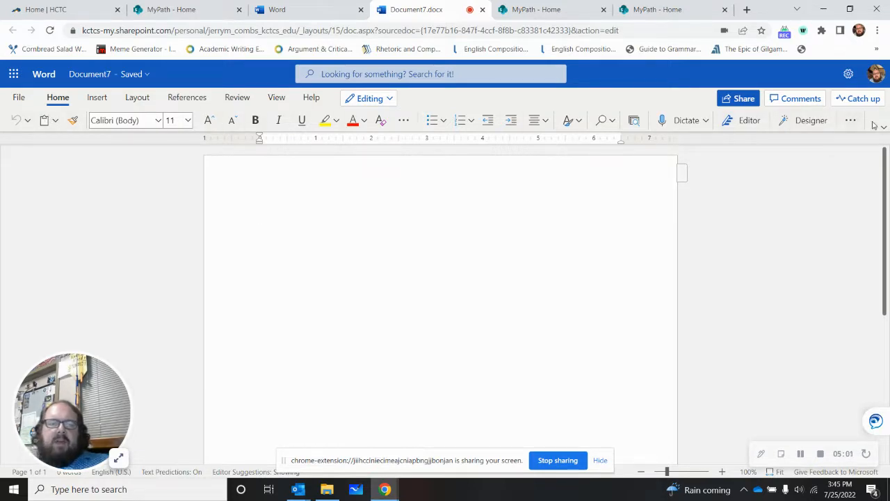
click(850, 121)
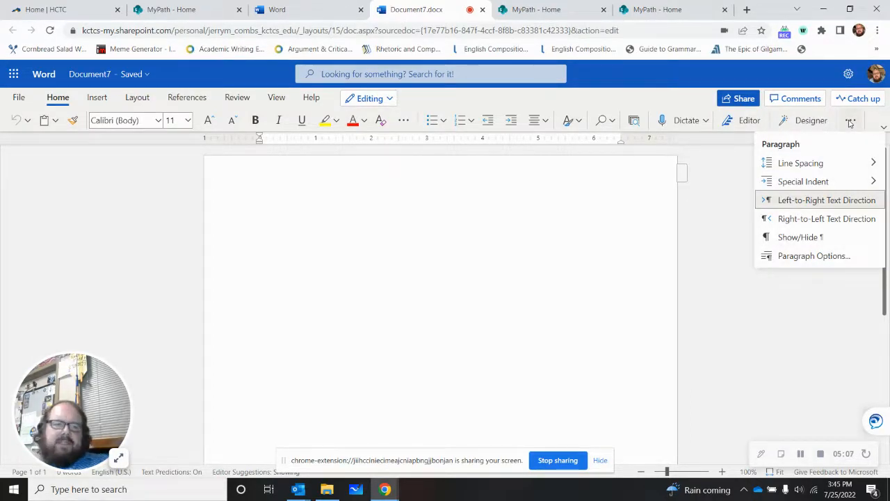
mouse_move(804, 165)
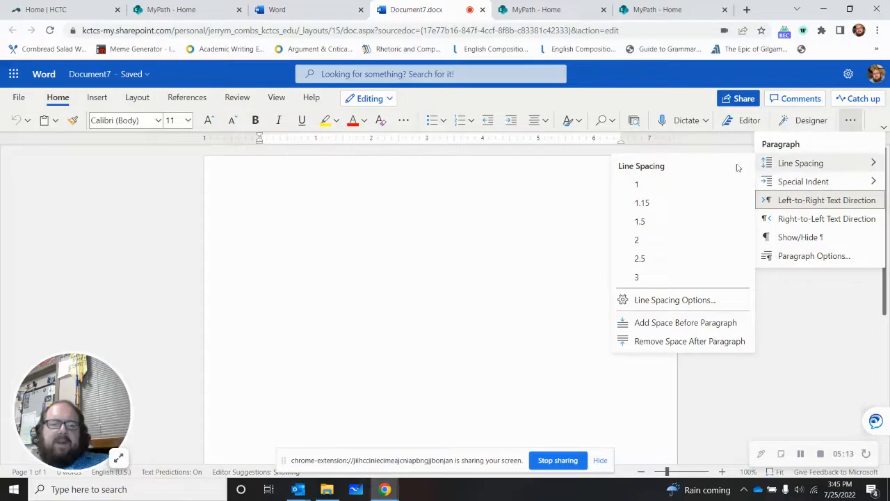
click(637, 240)
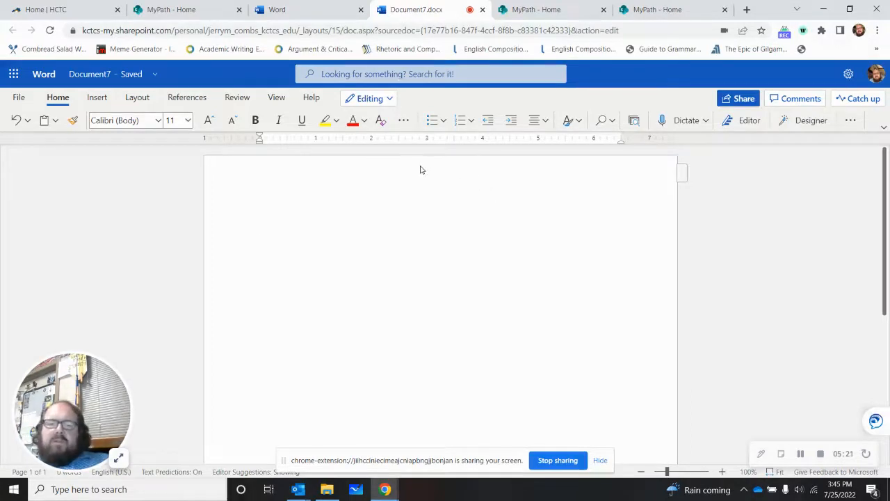
Step: Set the text font to Times New Roman at size 12
click(159, 121)
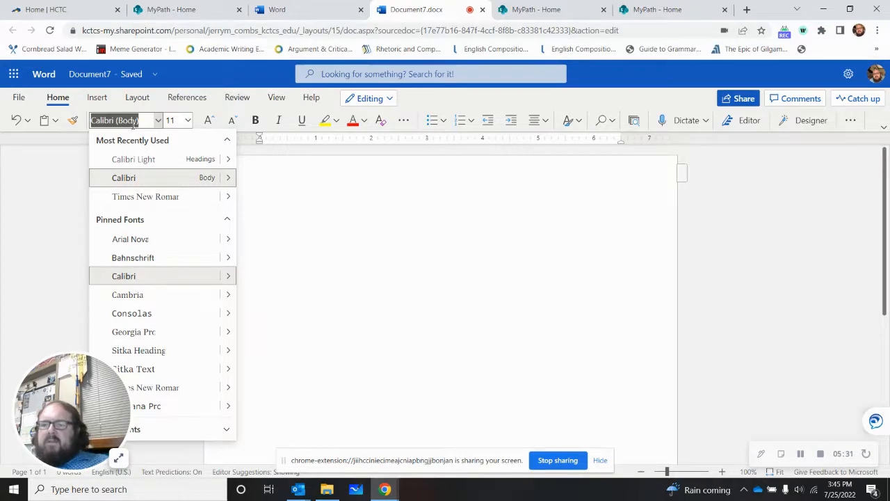
click(134, 199)
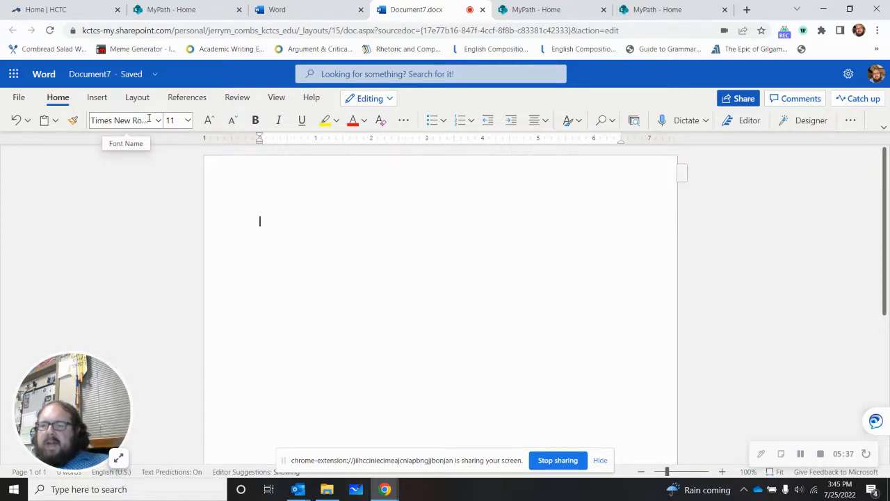
click(188, 122)
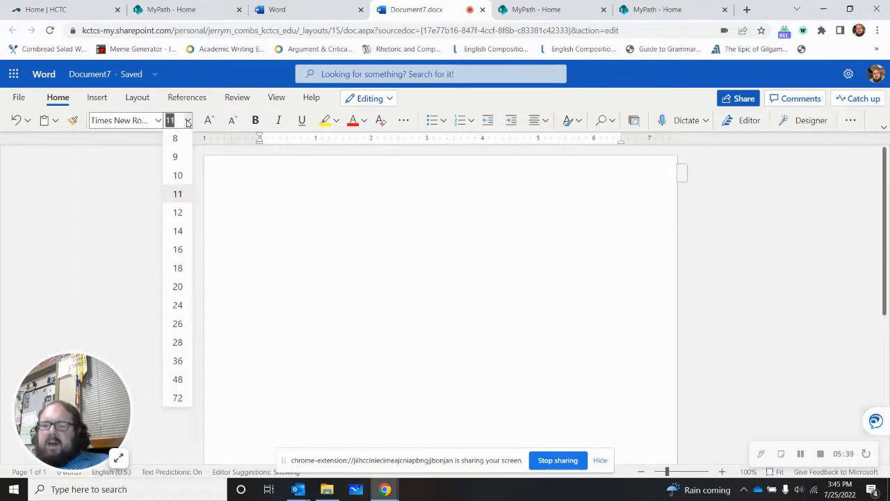
click(179, 213)
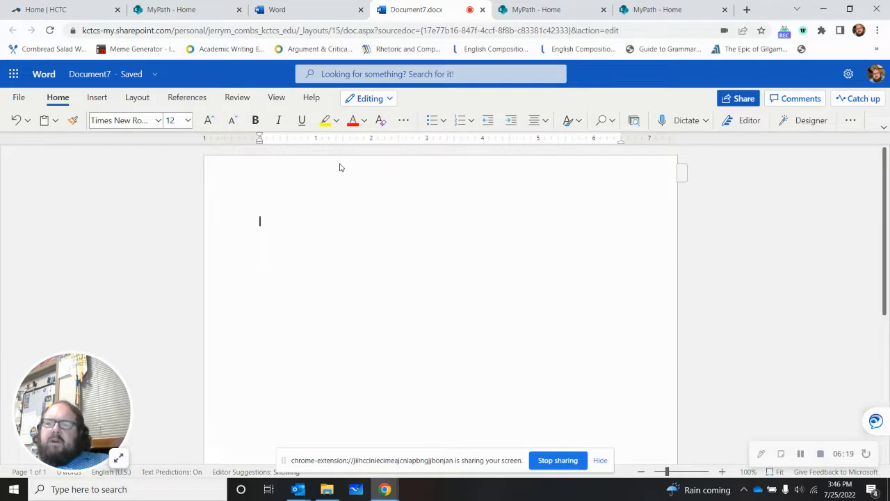
Step: Add a page number to the right side of the header and return to the document body
click(97, 98)
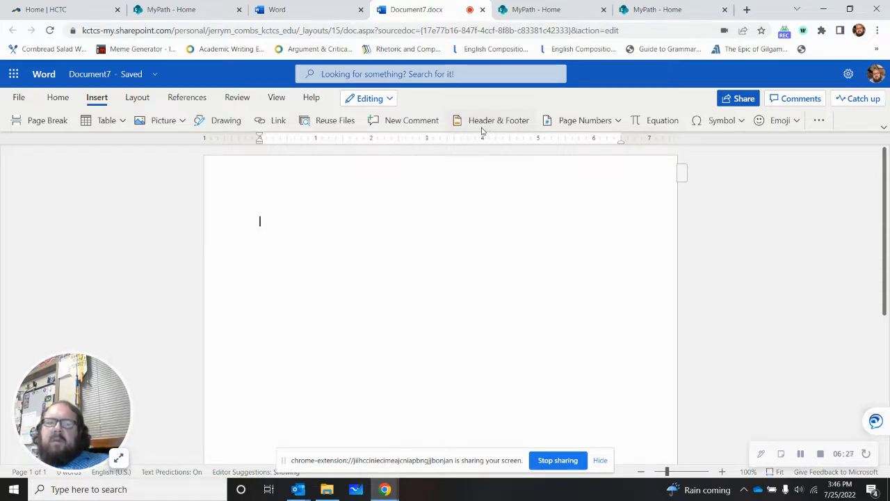
click(591, 123)
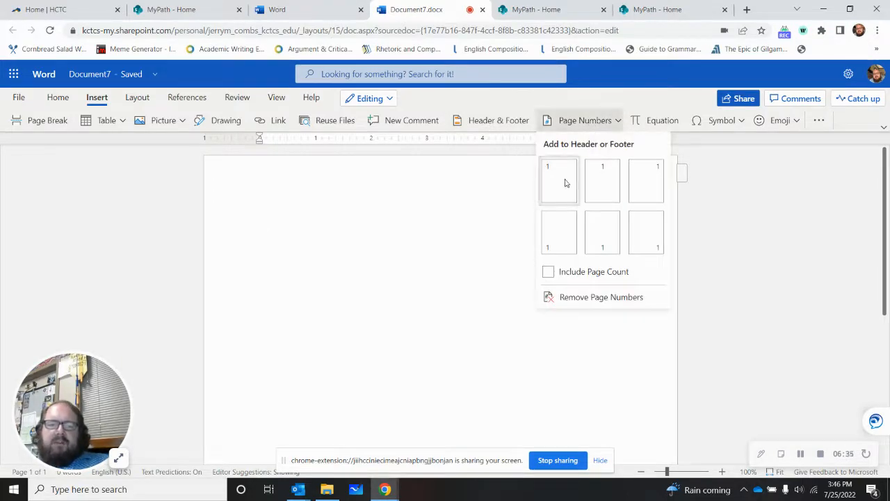
click(646, 181)
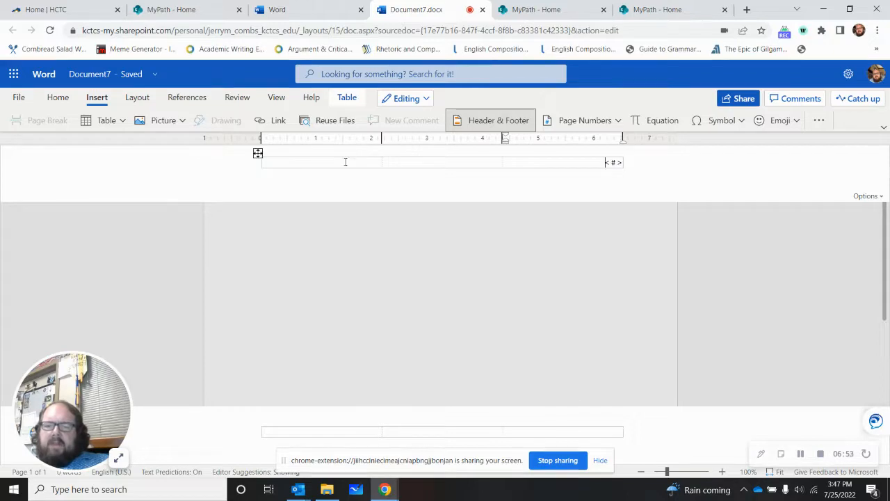
double_click(450, 283)
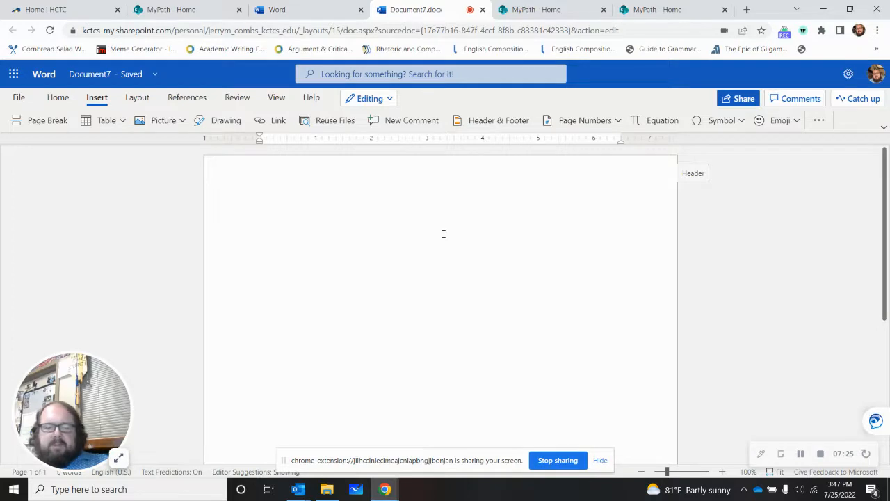
Step: Add several blank lines at the start of the page and center the current line for the title
key(Return)
key(Return)
key(Return)
key(Return)
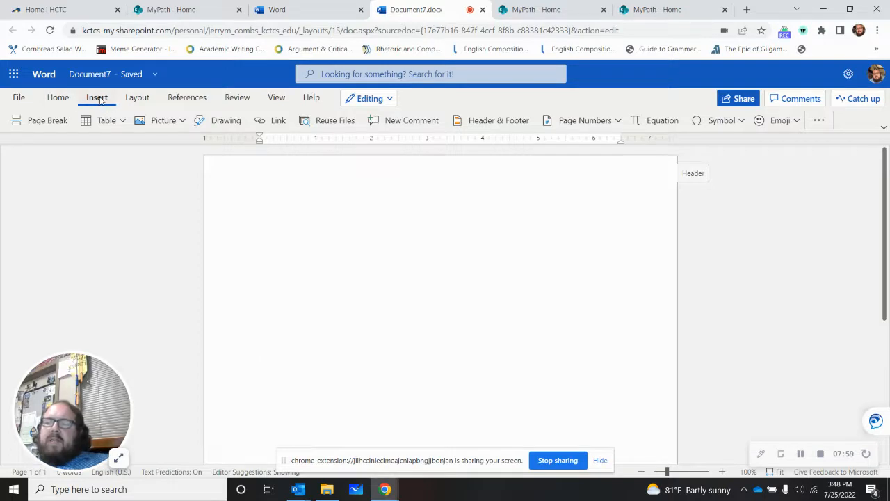
click(58, 99)
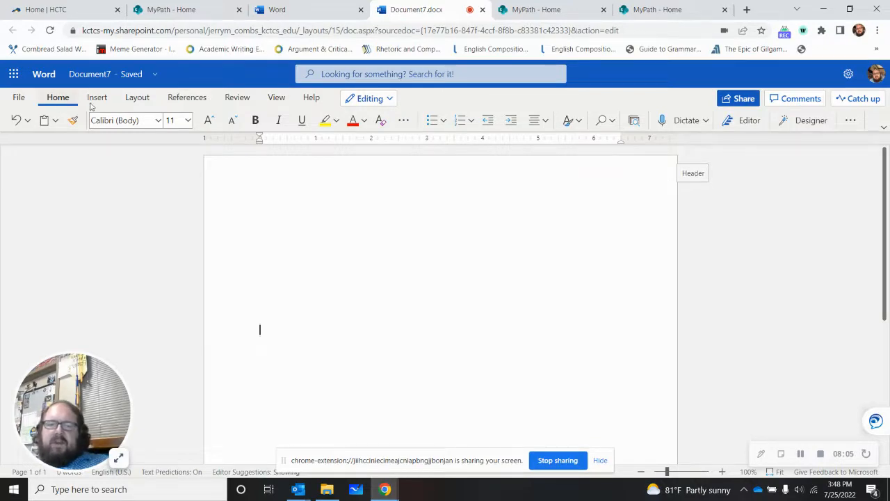
click(546, 122)
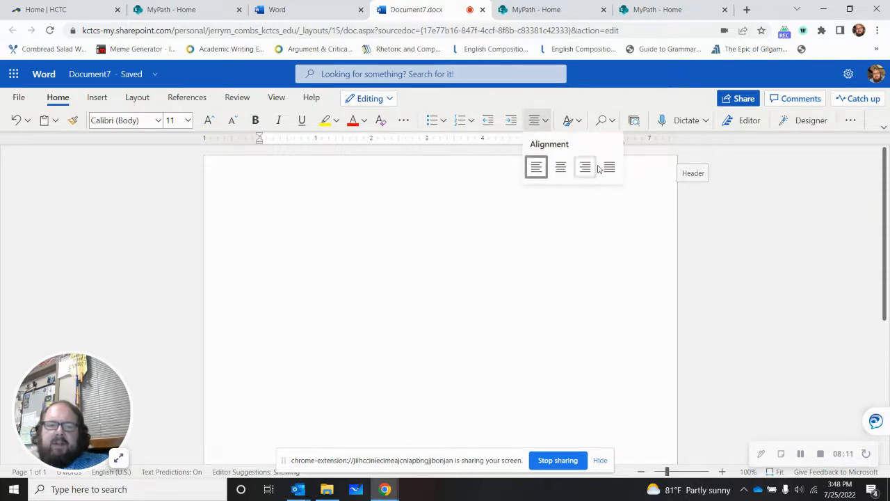
click(561, 168)
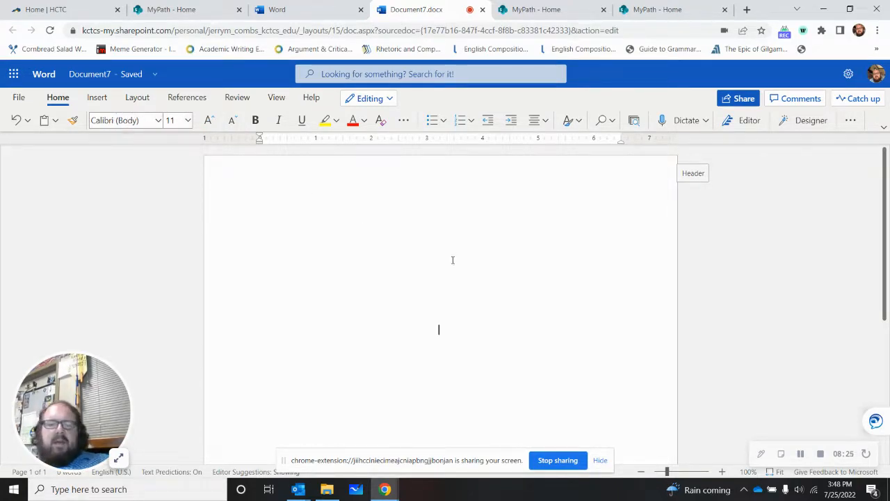
Step: Format the centered title line as bold Times New Roman, size 12
click(156, 121)
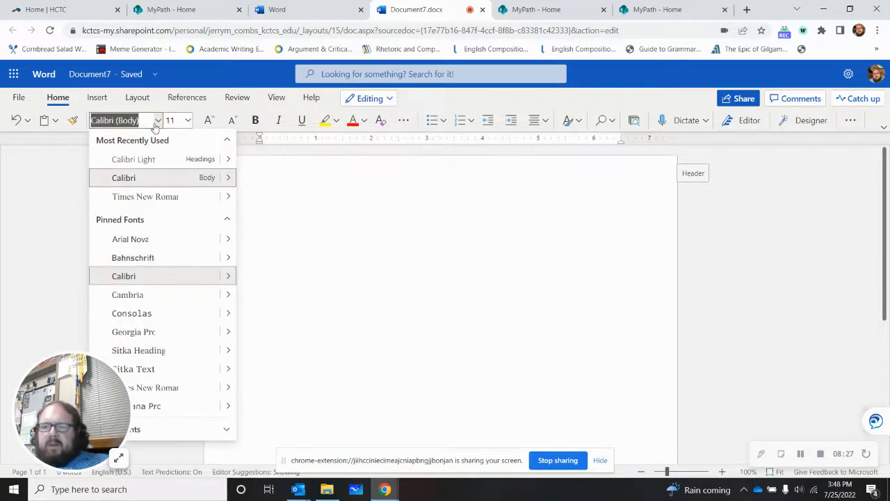
click(161, 198)
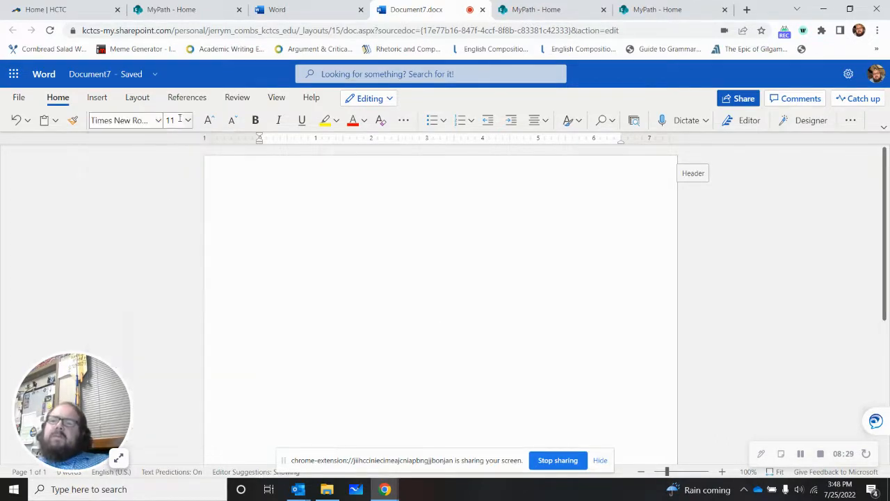
click(186, 120)
click(177, 213)
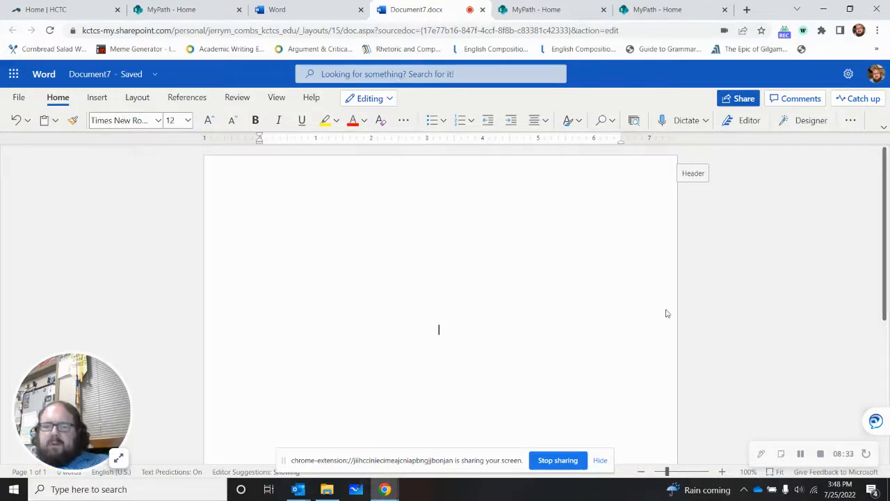
click(256, 122)
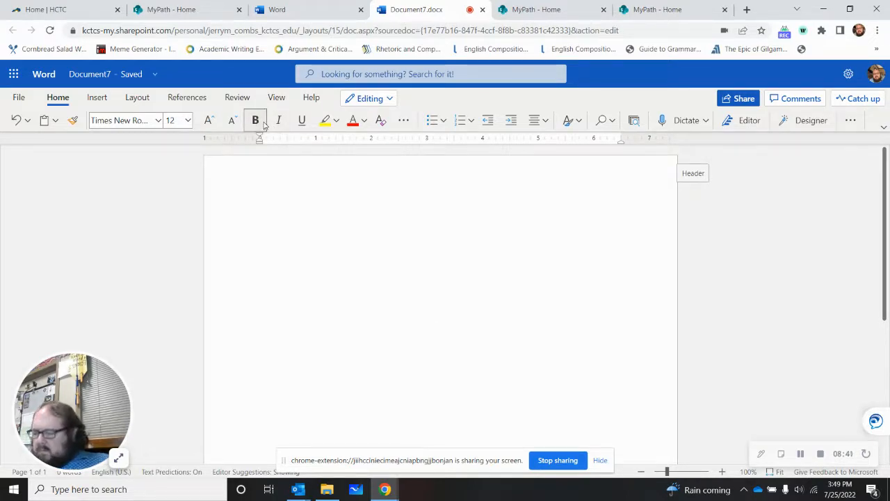
Step: Enter the bold, centered title line "Title Goes Here:" on the title page
text(Title Goes Here)
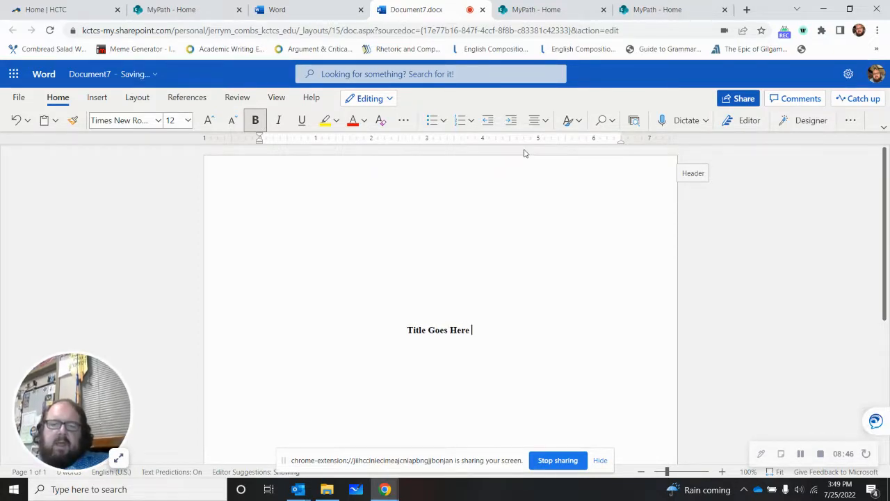
key(BackSpace)
text(:)
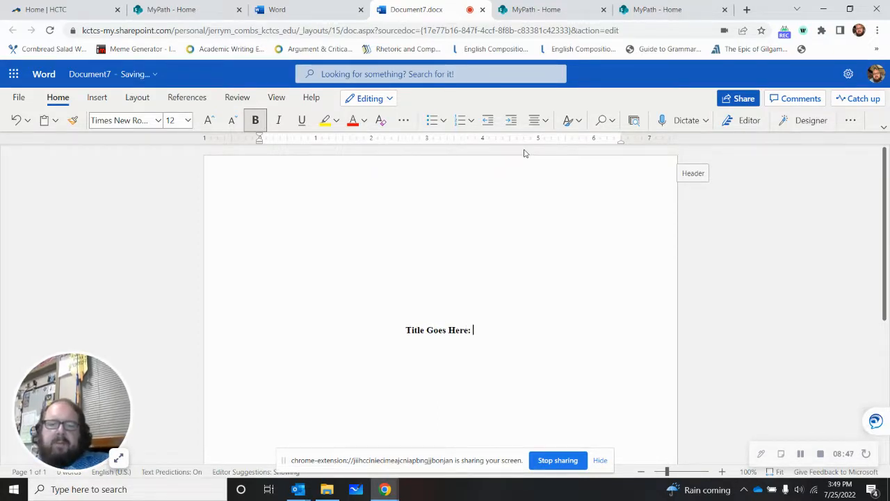
key(BackSpace)
key(BackSpace)
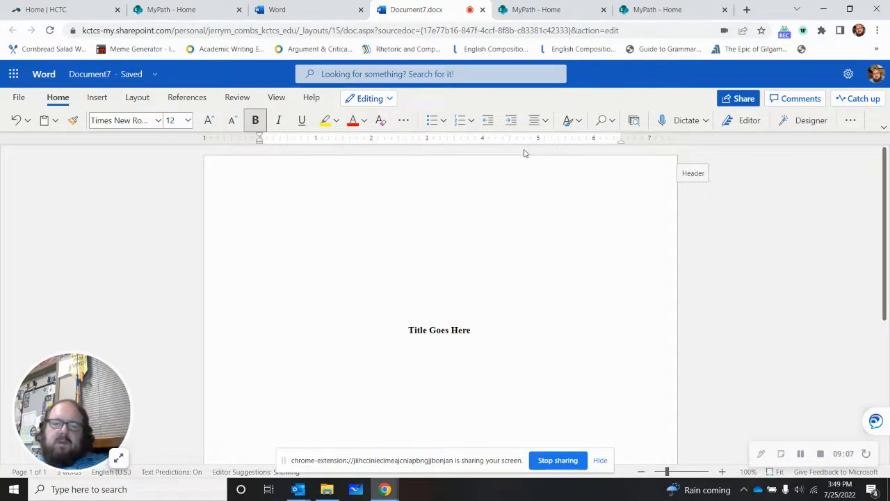
text(:)
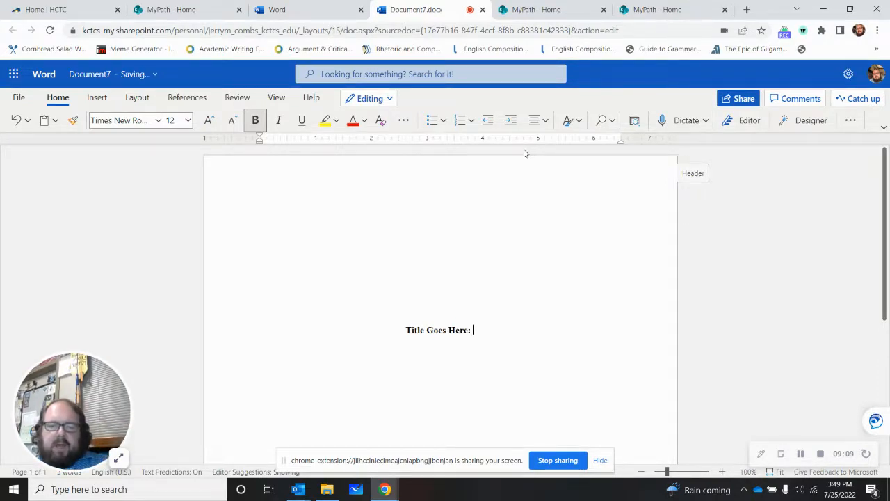
Step: Add the bold subtitle "Subtitle Goes Here" on its own line below the title
key(Return)
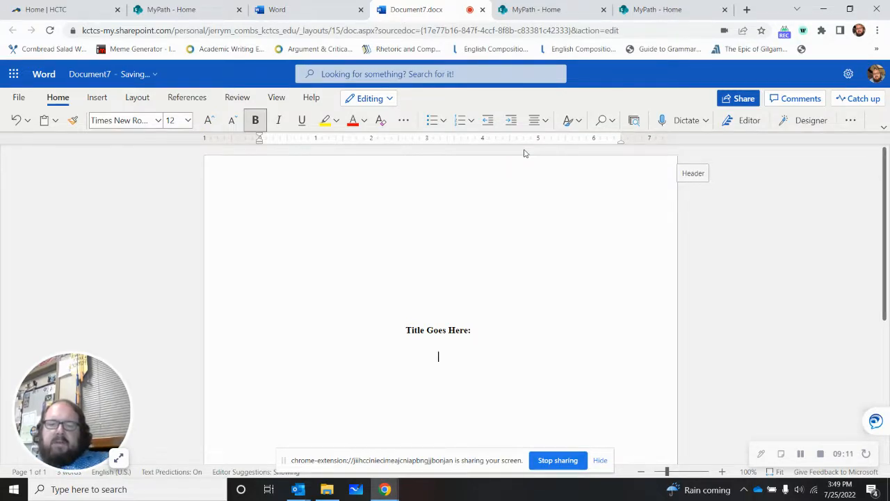
text(Subti)
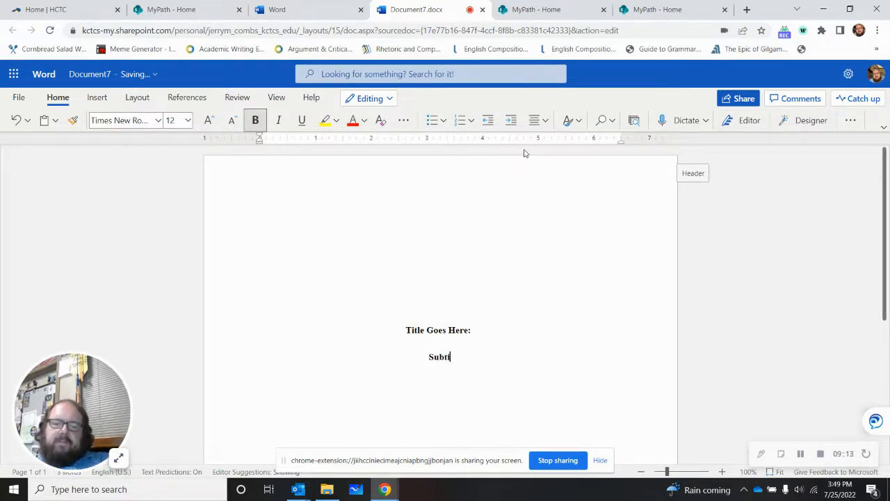
text(tle Goes Here)
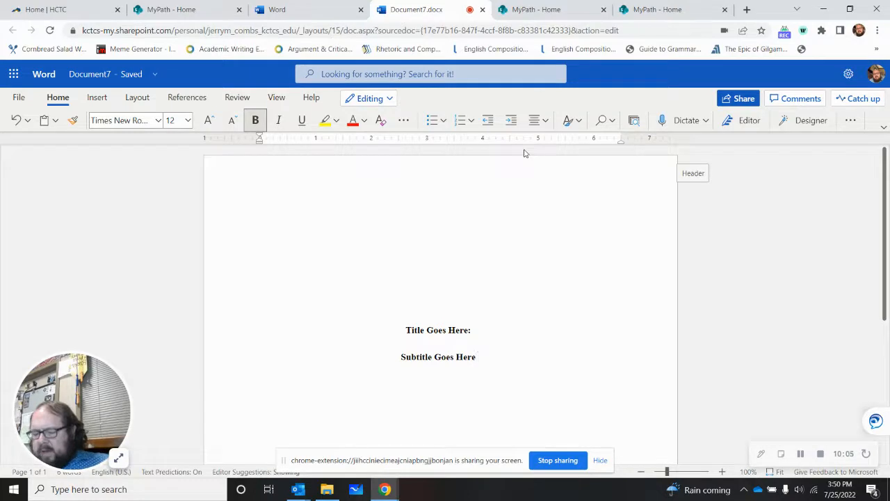
Step: Leave blank lines below the subtitle, turn off bold, and enter the student's full name
key(Return)
key(Return)
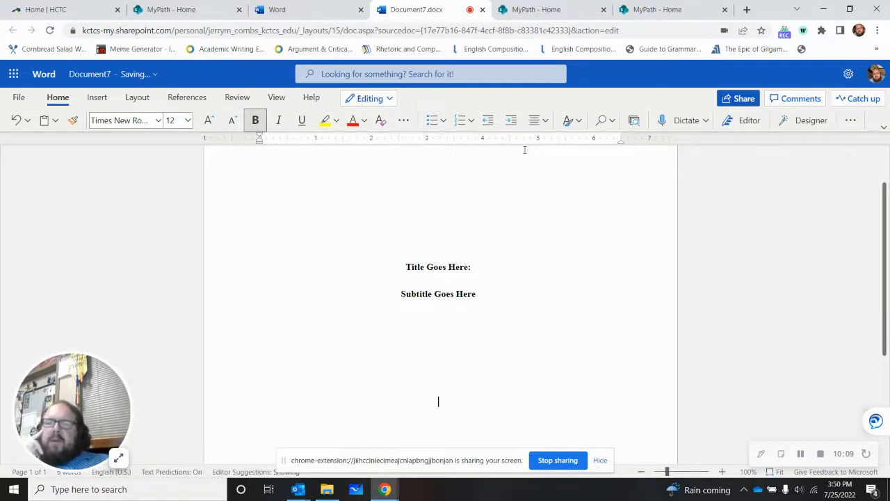
click(256, 120)
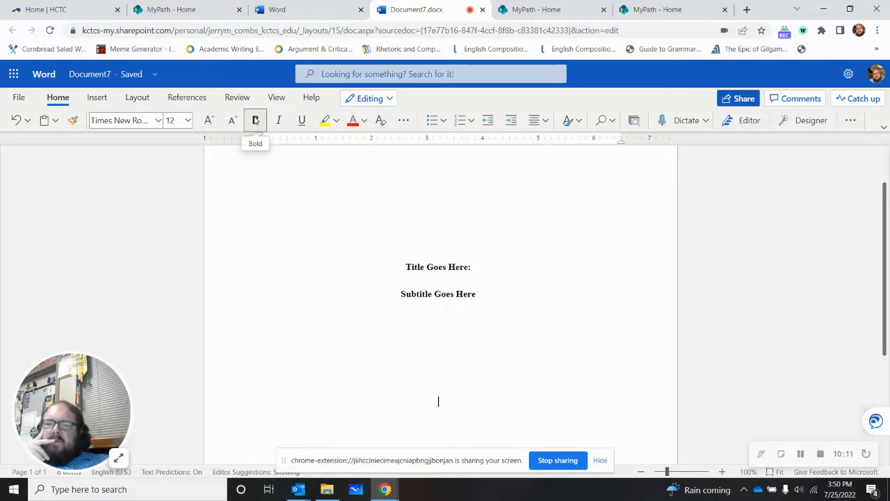
click(259, 123)
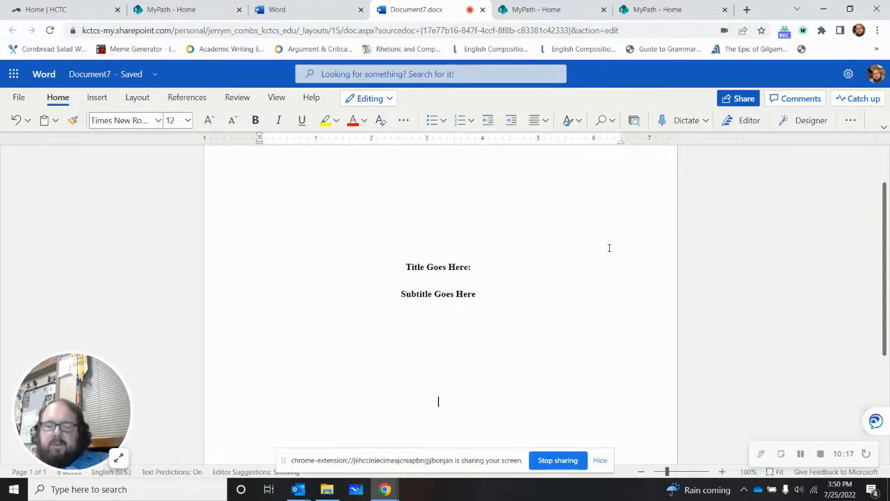
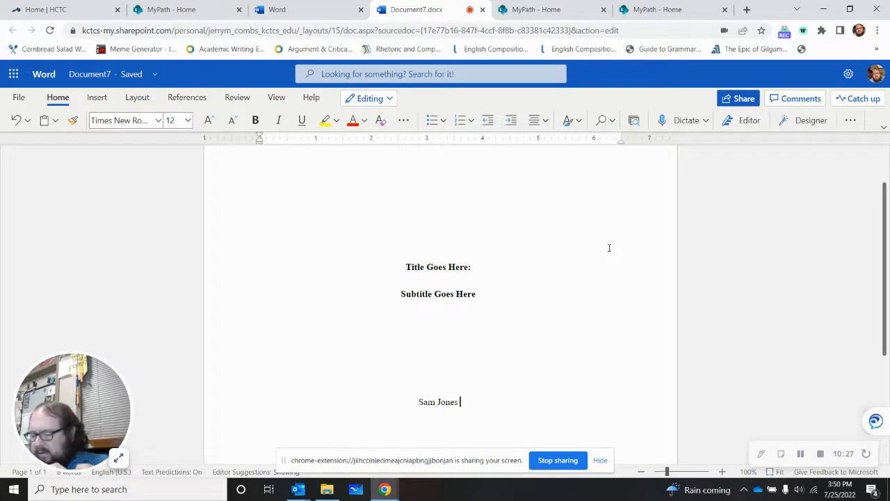
Step: Enter "Hazard Community and Technical College" on the line below the student's name
key(Return)
text(Ha)
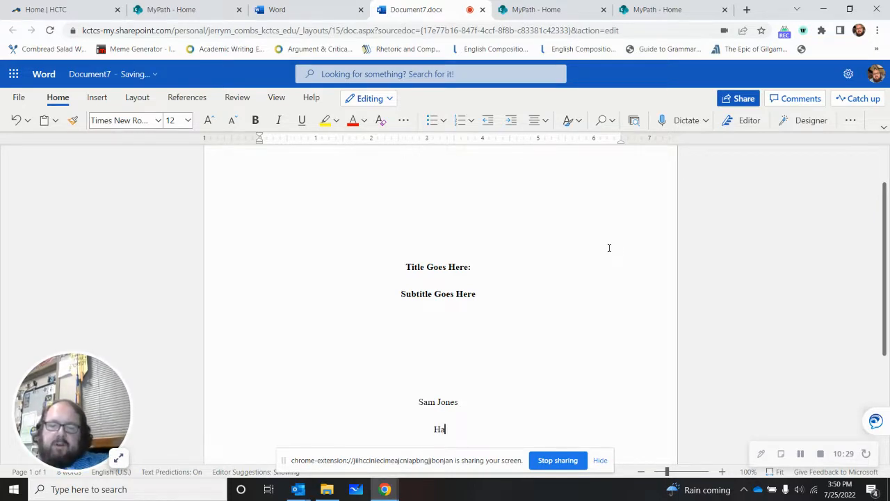
text(zard COmmunity)
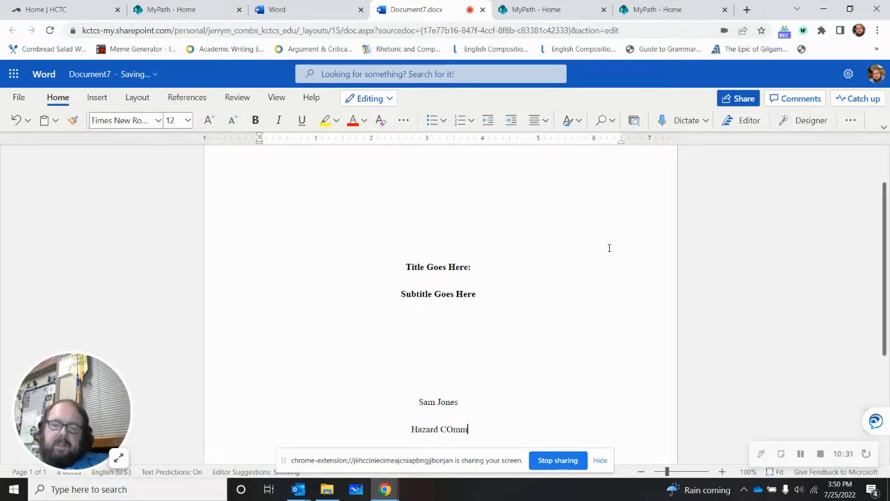
key(BackSpace)
key(BackSpace)
key(BackSpace)
key(BackSpace)
key(BackSpace)
key(BackSpace)
key(BackSpace)
key(BackSpace)
key(BackSpace)
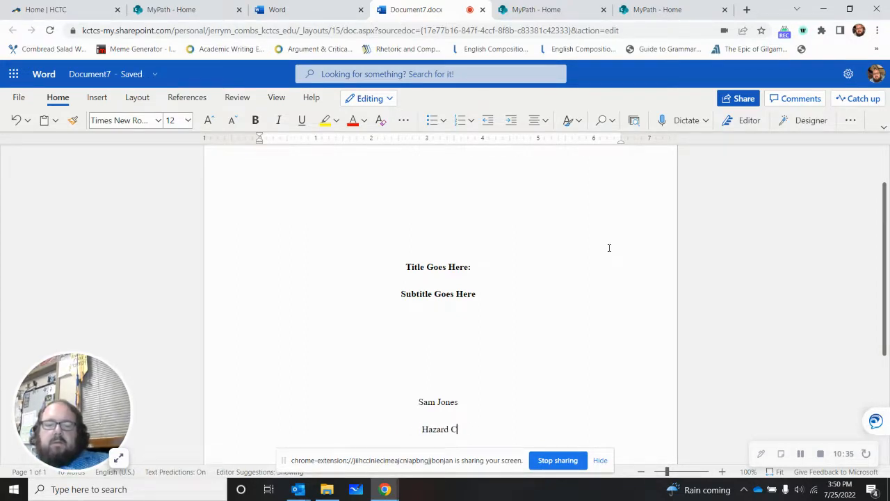
text(ommunity)
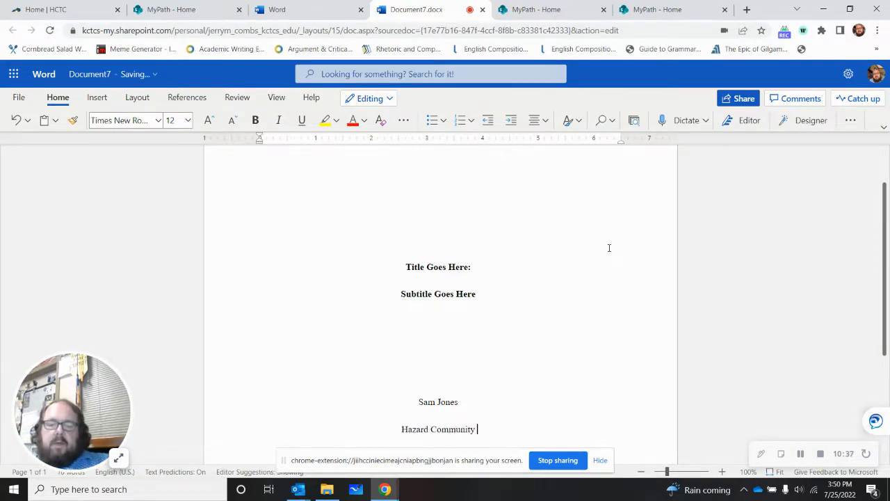
text( and Tec)
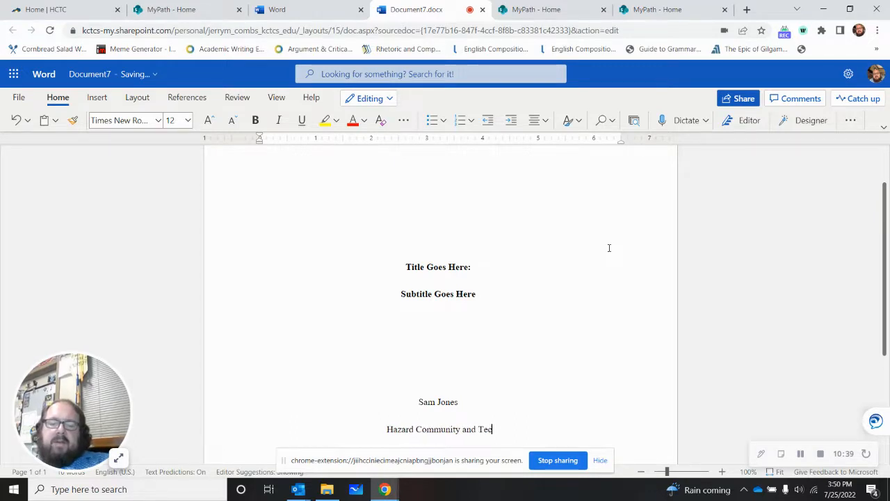
text(hnical College)
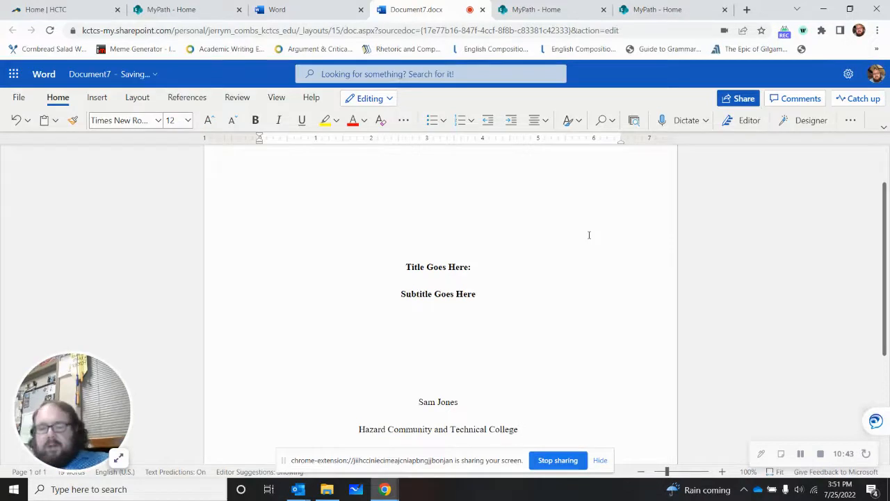
Step: Enter the course "ENG 101: Writing I" on the line below the college name
key(Return)
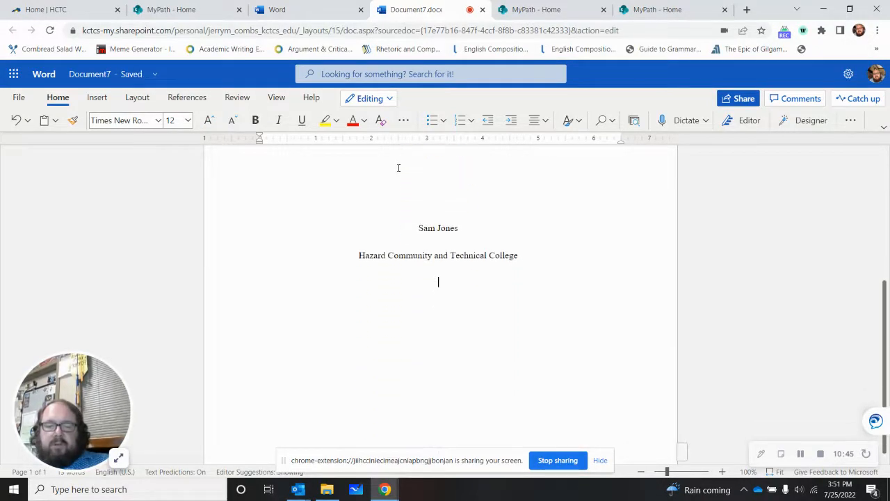
text(ENG 101)
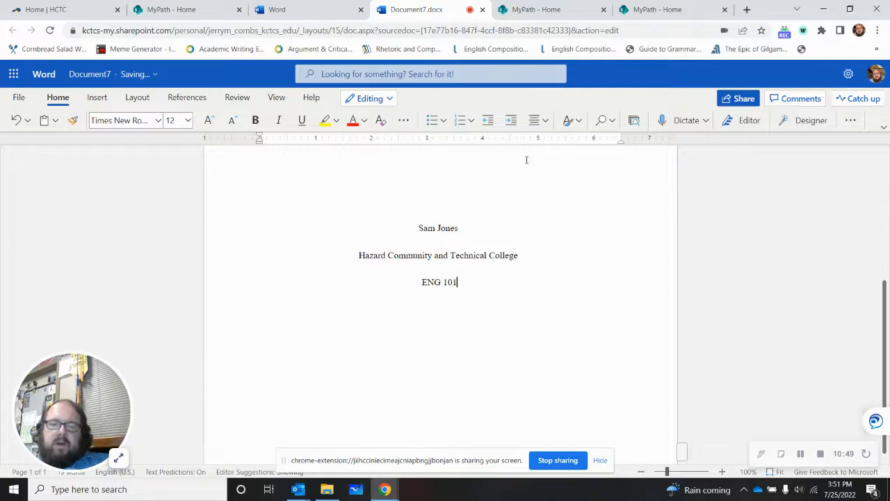
text(: Wtitin)
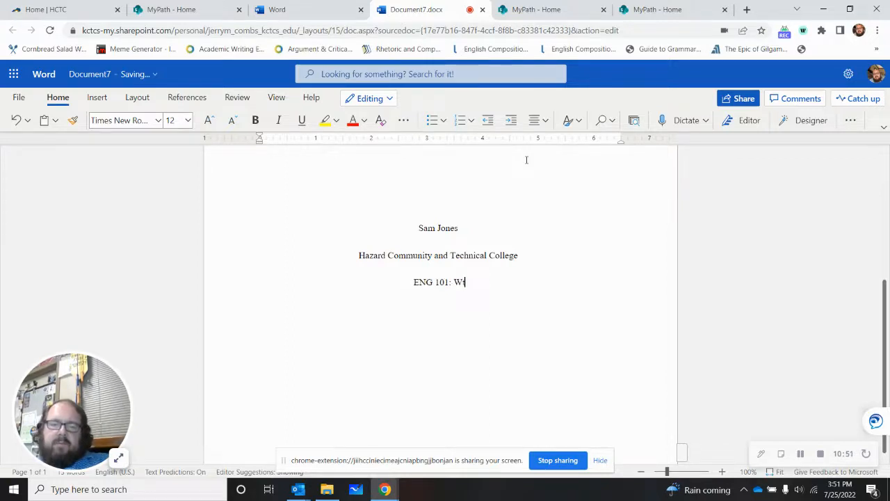
key(BackSpace)
key(BackSpace)
key(BackSpace)
key(BackSpace)
key(BackSpace)
text(rit)
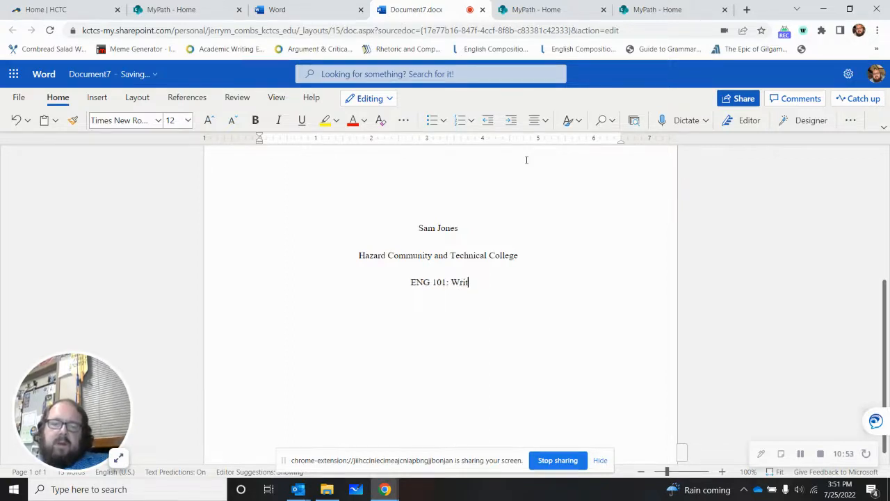
text(ing I)
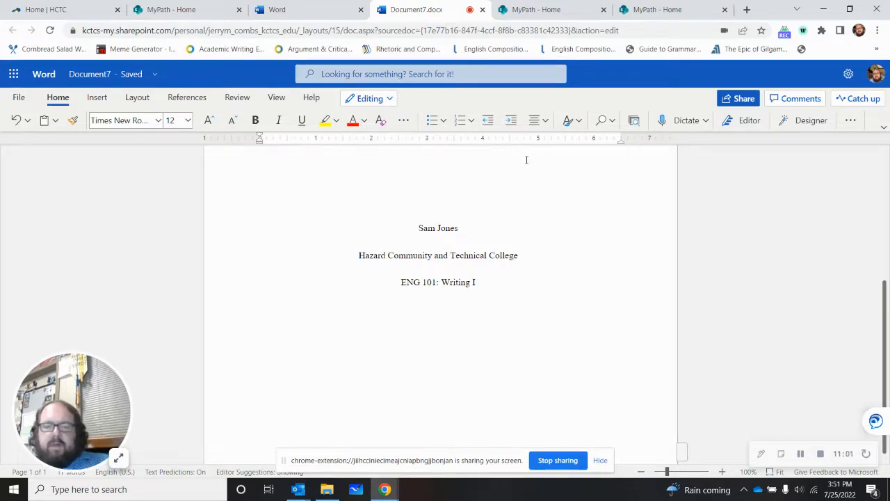
Step: Enter the instructor's title and full name on the line below the course
key(Return)
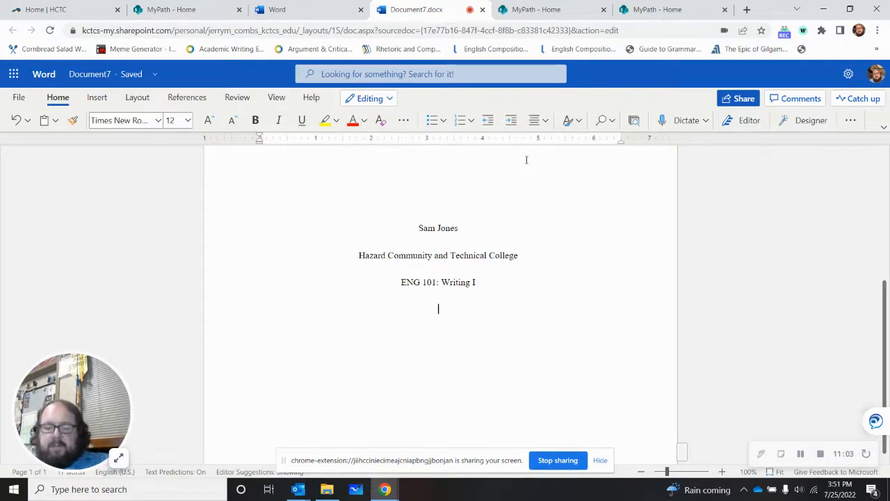
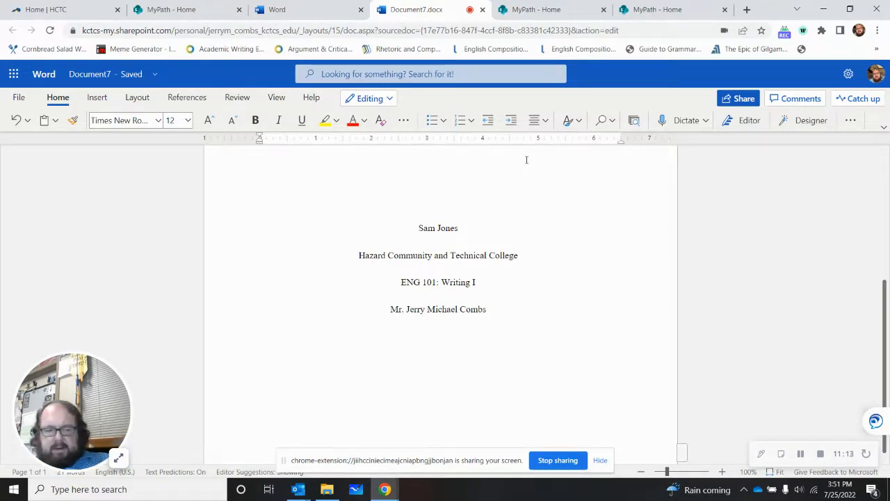
Step: Enter the date "July 25, 2022" on the line below the instructor's name
text(July 25)
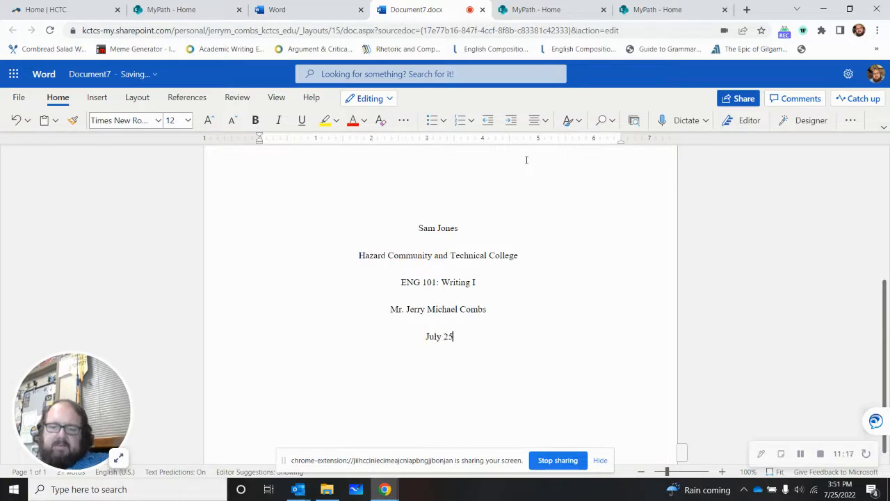
text(, 2022)
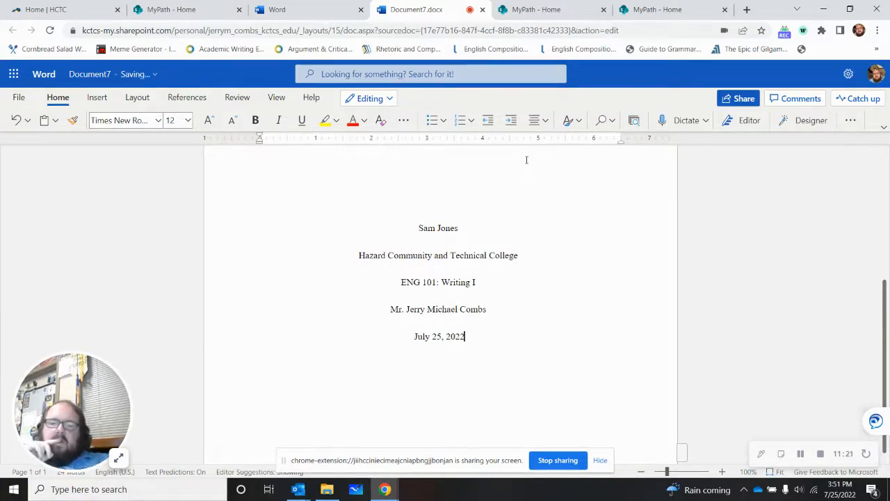
Step: Add blank lines below the date until the cursor reaches the page break
key(Return)
scroll(515, 171, up, 5)
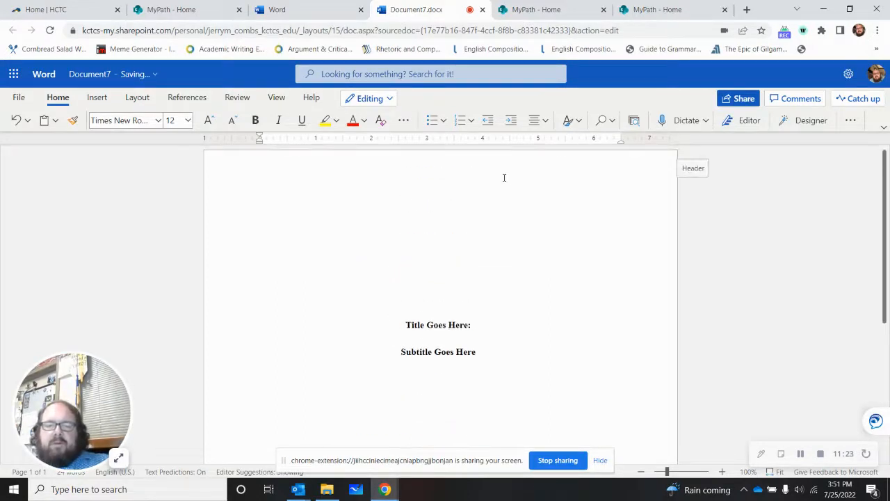
scroll(503, 180, down, 2)
scroll(503, 181, down, 4)
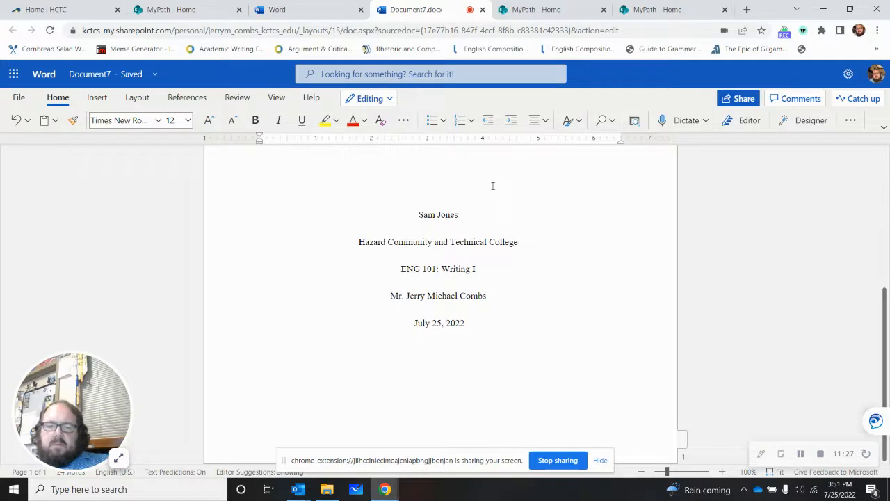
key(Return)
key(Return)
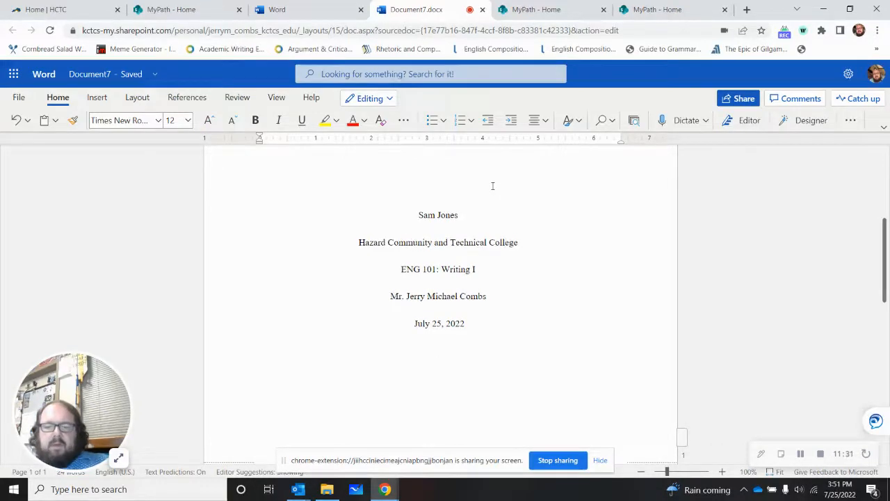
scroll(459, 165, down, 1)
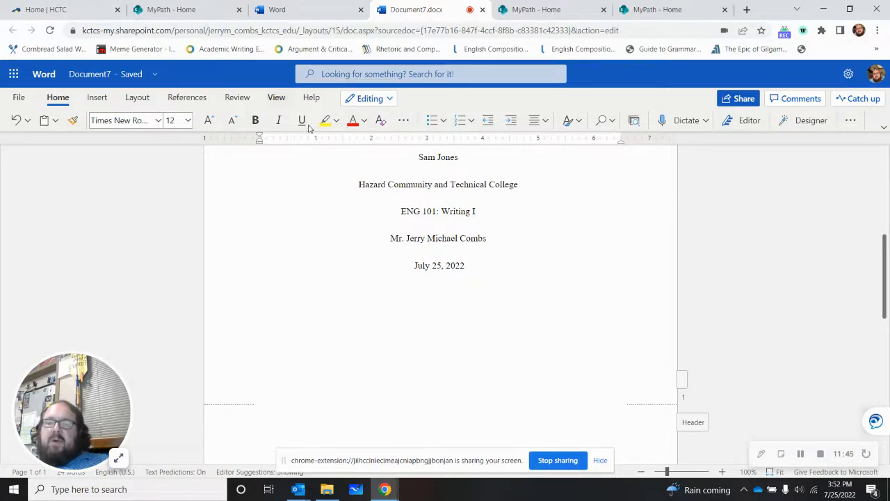
Step: Enter "Title at the Top in Bold." in bold at the start of the second page
click(256, 120)
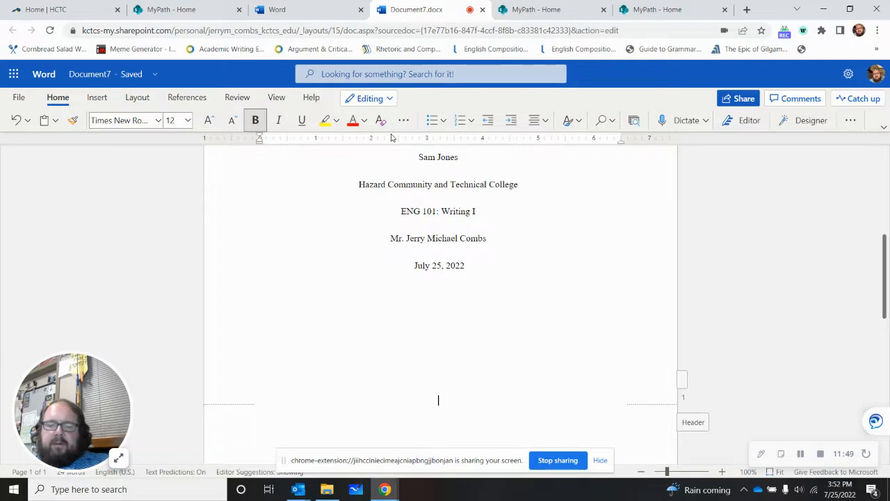
text(Tit)
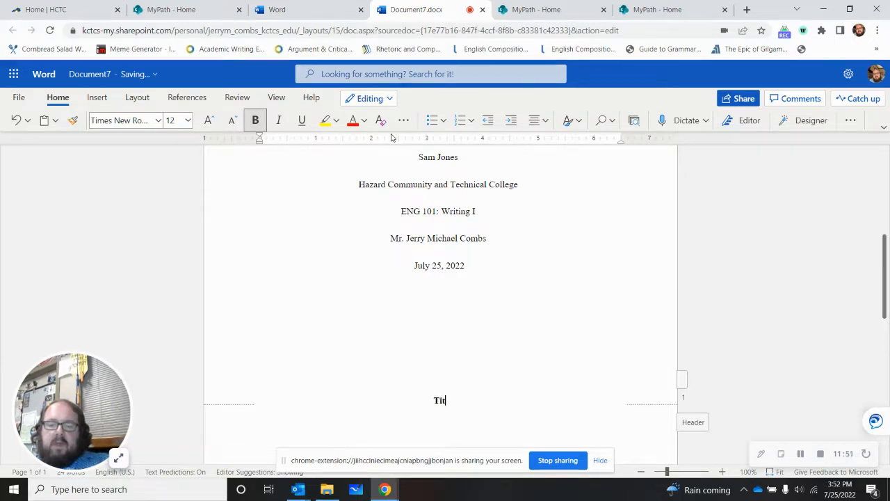
text(le at the Be)
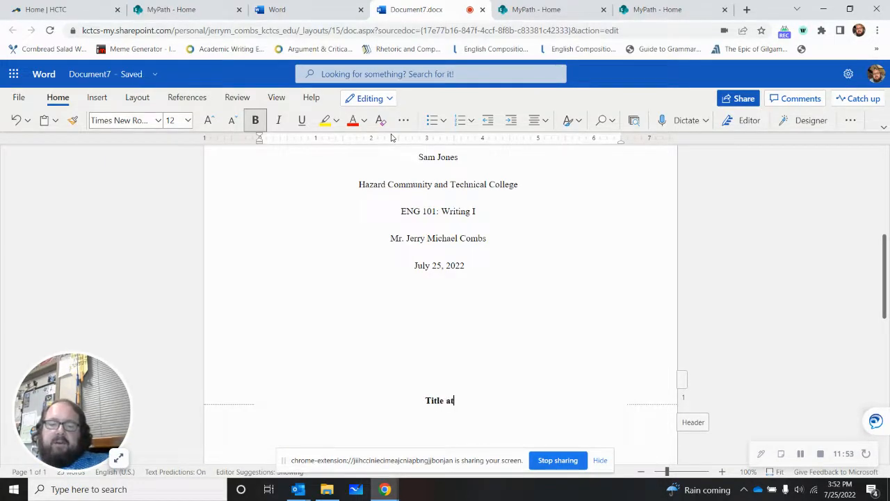
key(BackSpace)
key(BackSpace)
text(Top in Bold.)
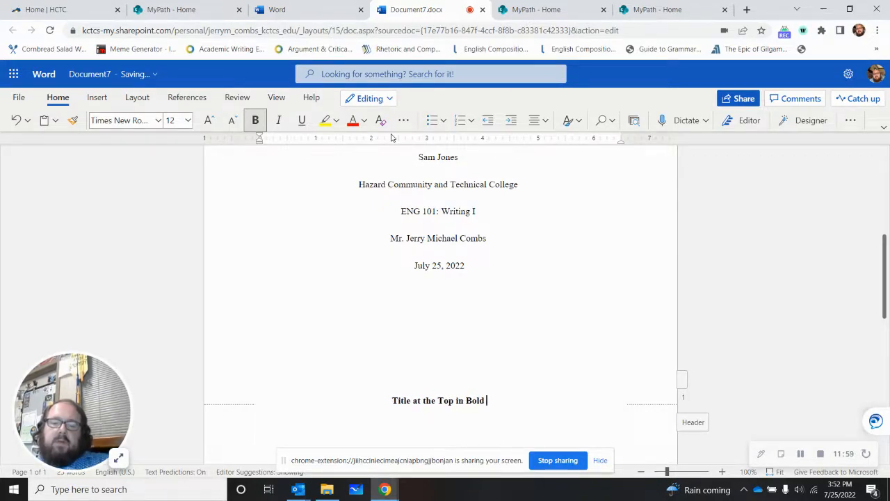
text(  T)
Step: Add the bold text "Same Title as on Title Page" after the first sentence of the body title
key(BackSpace)
text(Same Title as )
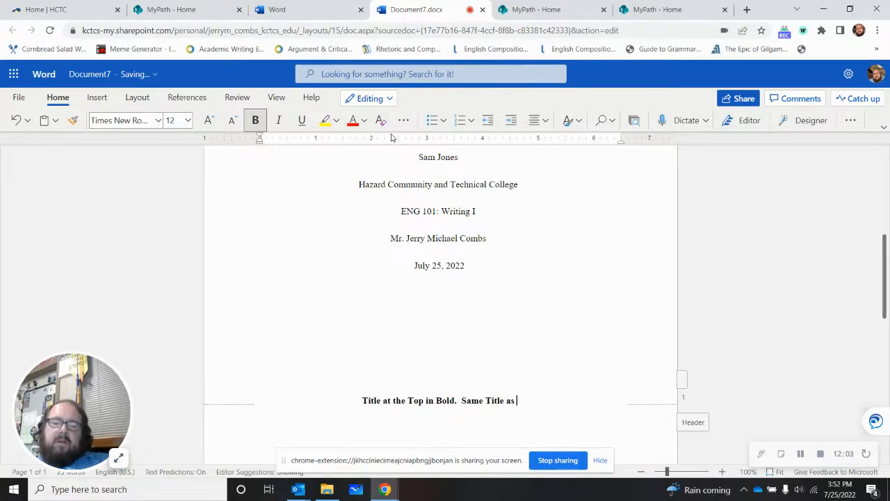
text(on Title Page)
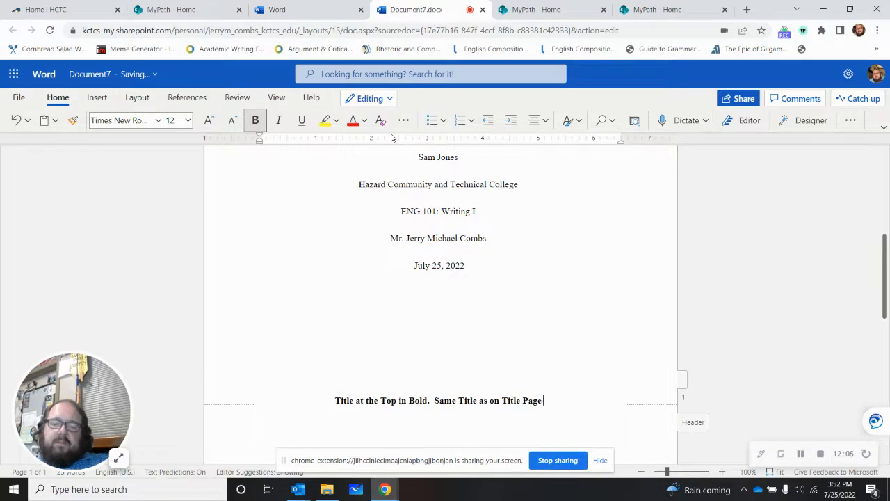
key(Return)
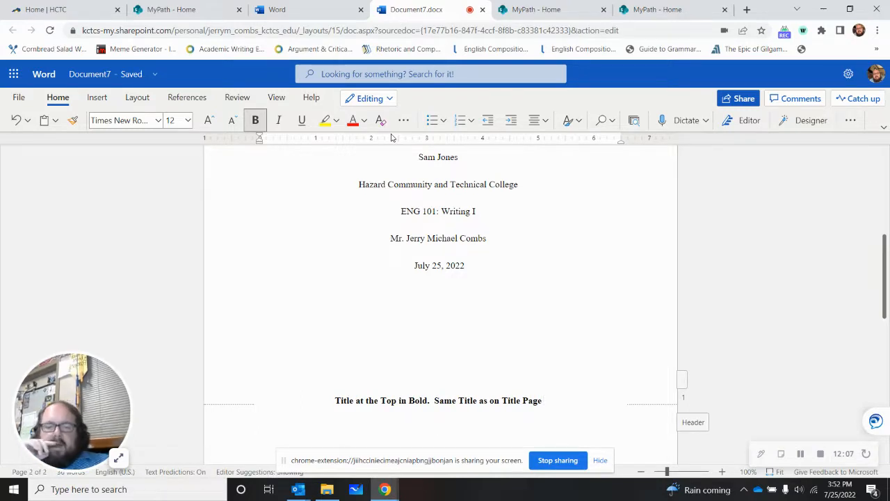
click(447, 385)
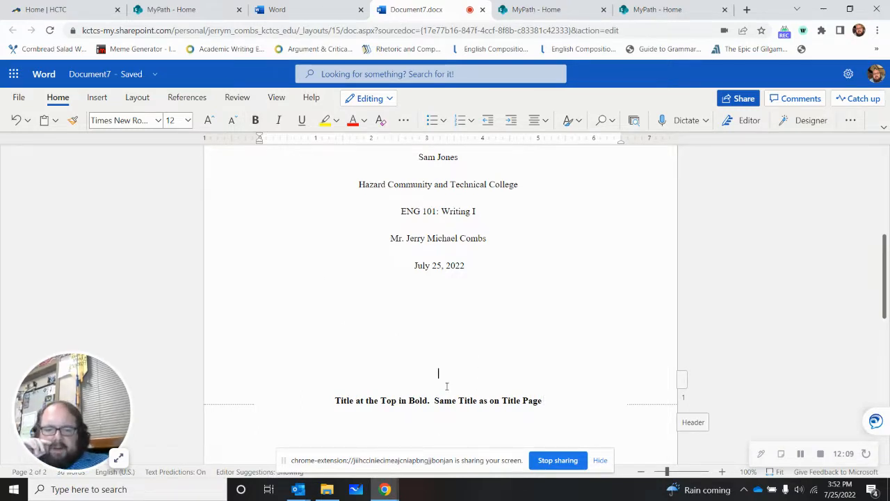
key(Return)
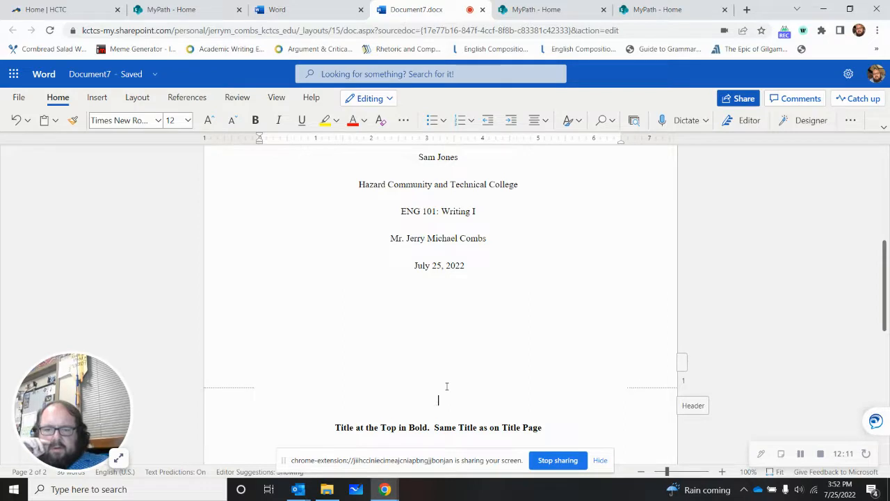
key(BackSpace)
scroll(522, 381, down, 3)
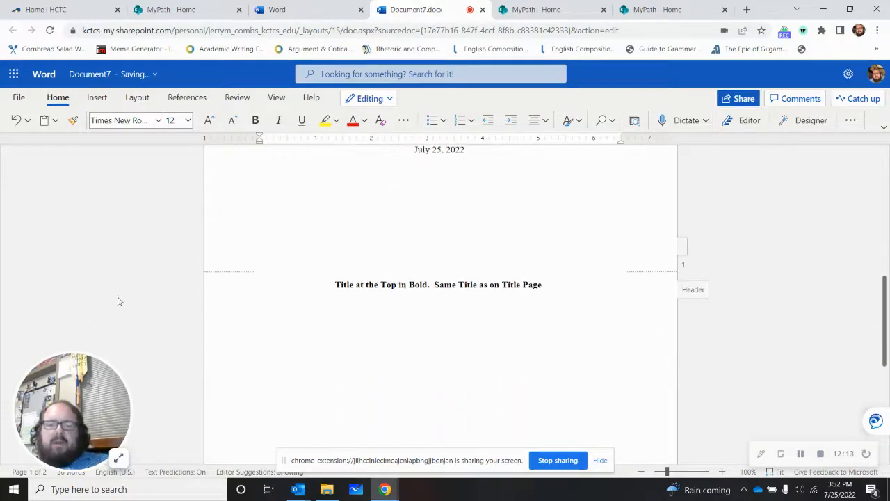
click(440, 283)
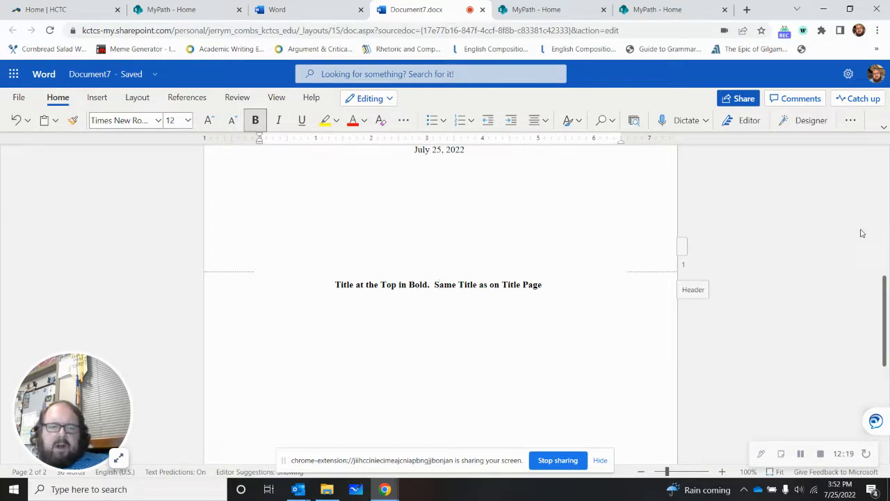
Step: Examine the title page and second page in the print preview, including their page numbers, and close it without printing
click(20, 98)
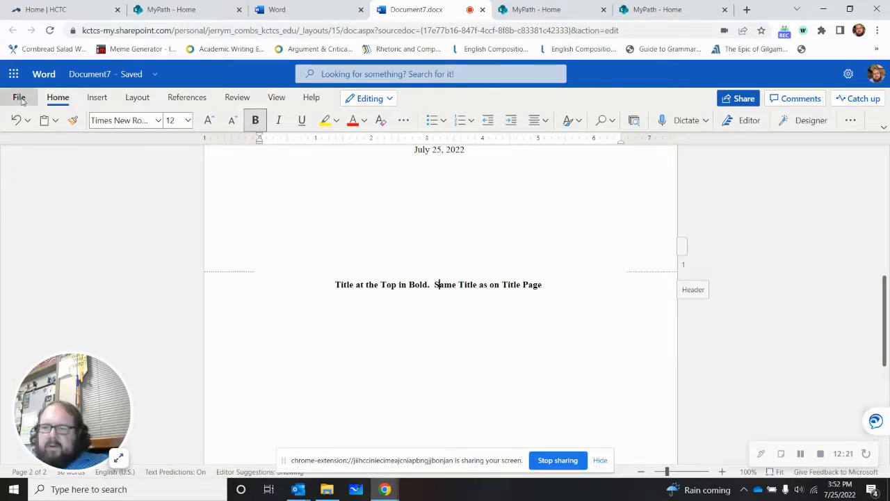
click(44, 250)
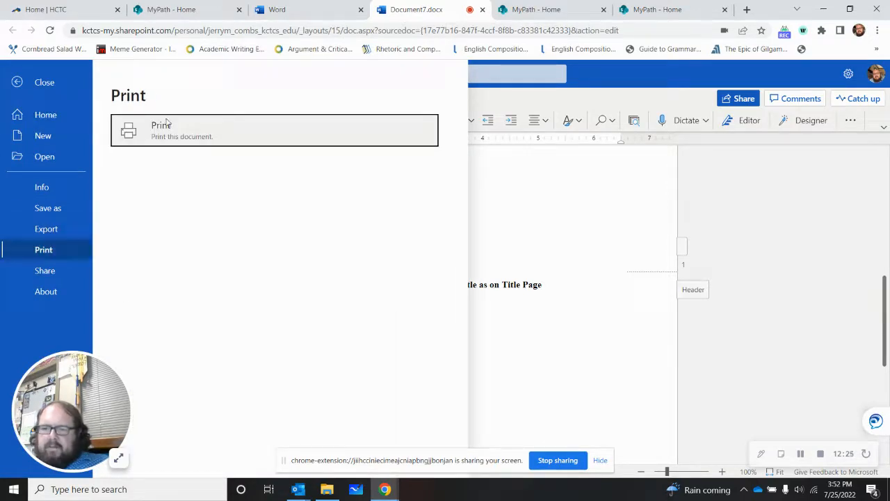
click(200, 129)
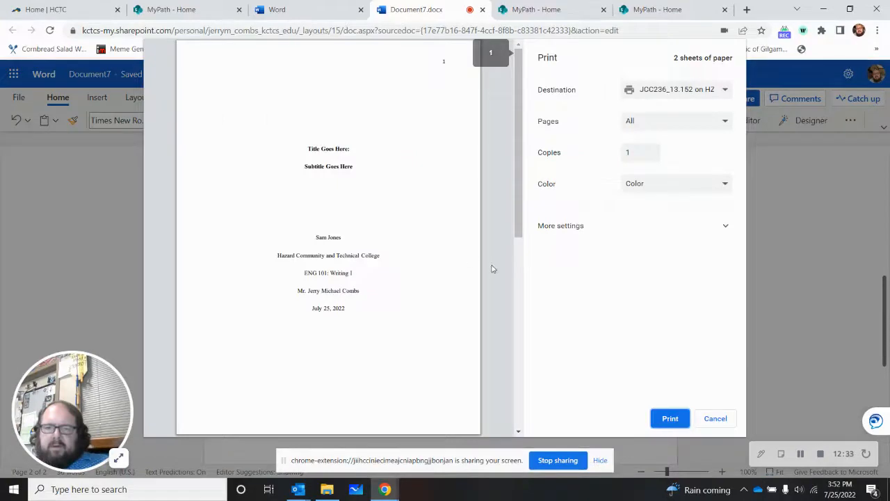
scroll(429, 248, down, 3)
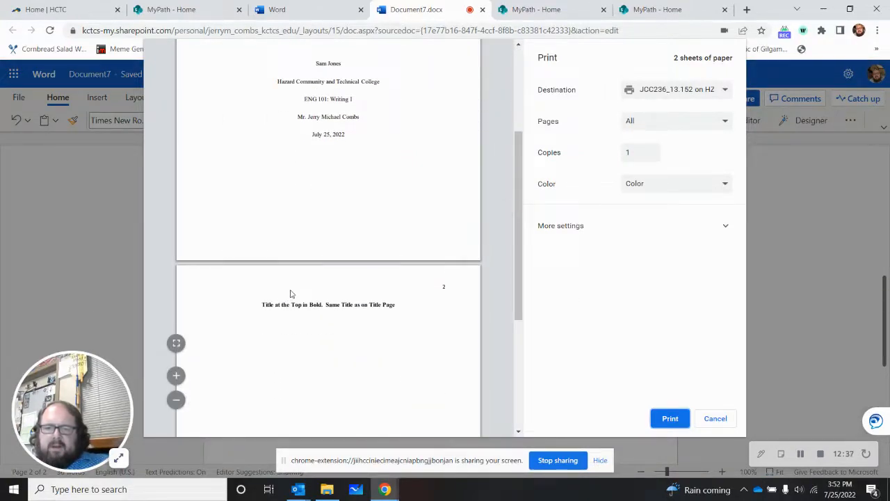
scroll(280, 298, down, 1)
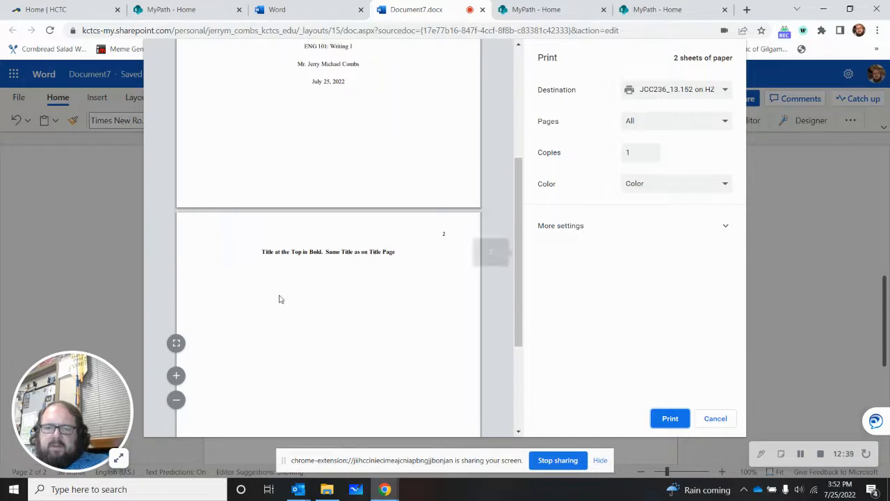
scroll(292, 278, up, 5)
scroll(295, 271, down, 3)
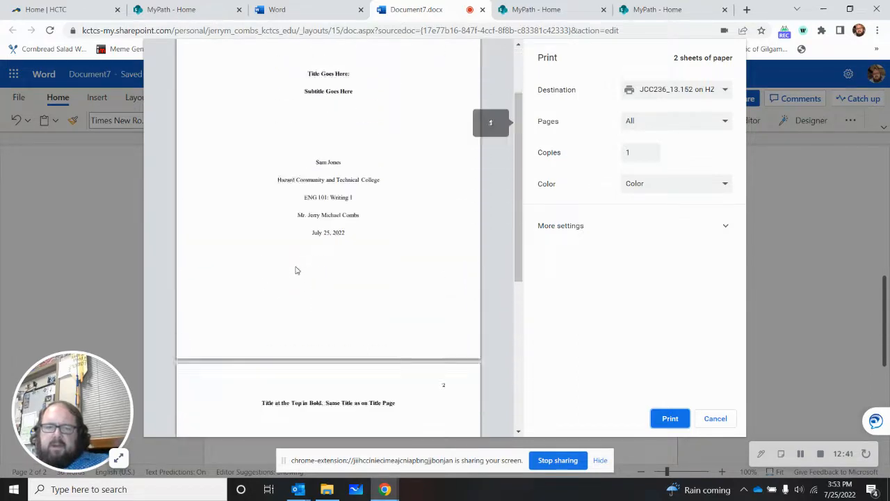
click(725, 418)
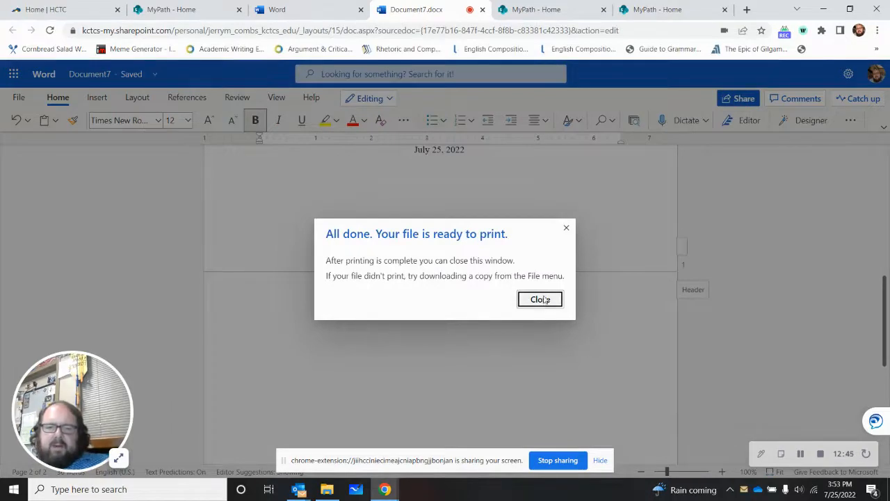
click(567, 226)
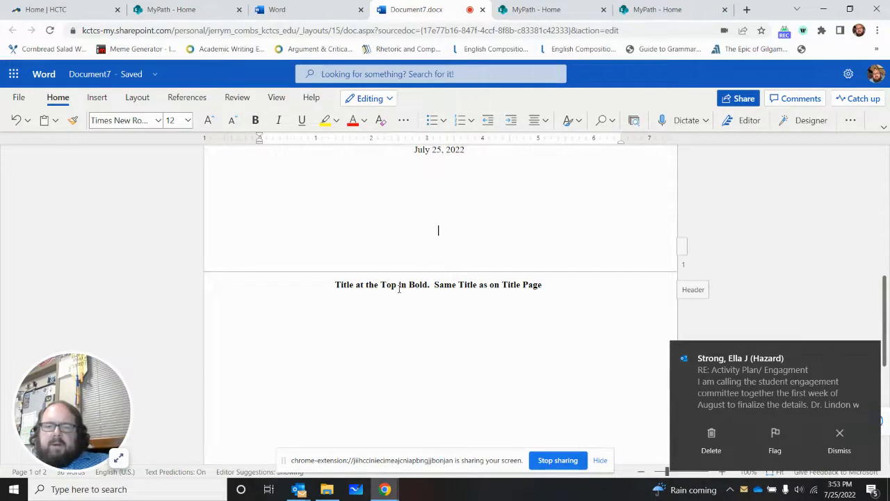
Step: Start a new line below the body title with bold off and left alignment
scroll(480, 269, up, 3)
scroll(481, 269, down, 3)
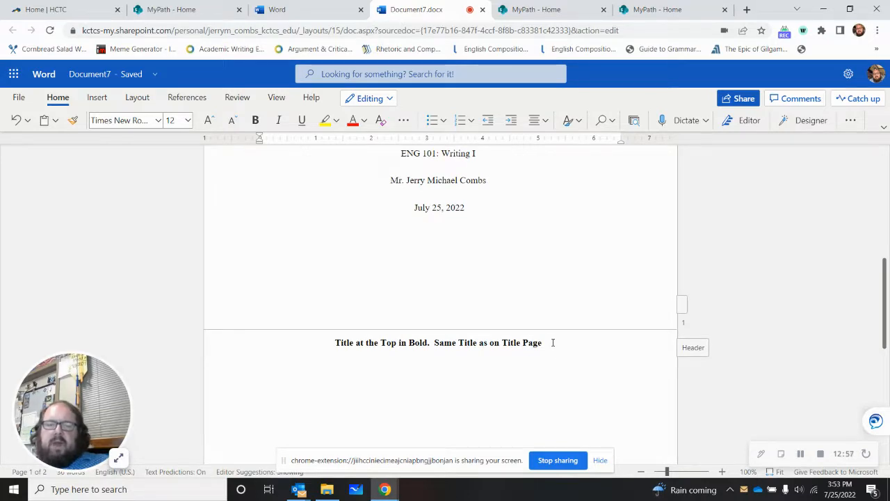
click(551, 342)
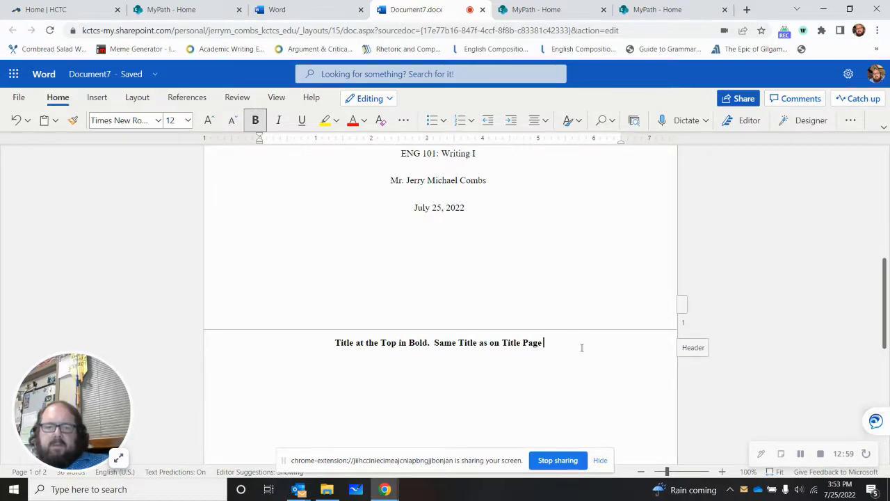
key(Return)
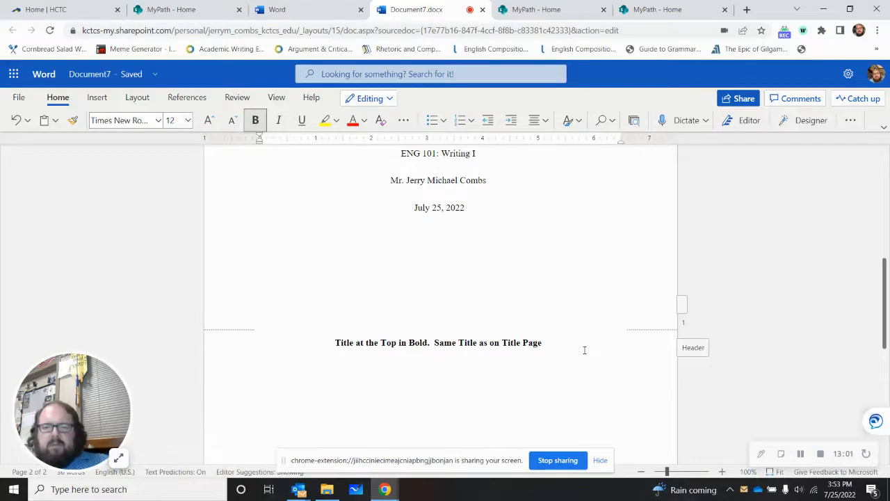
click(255, 120)
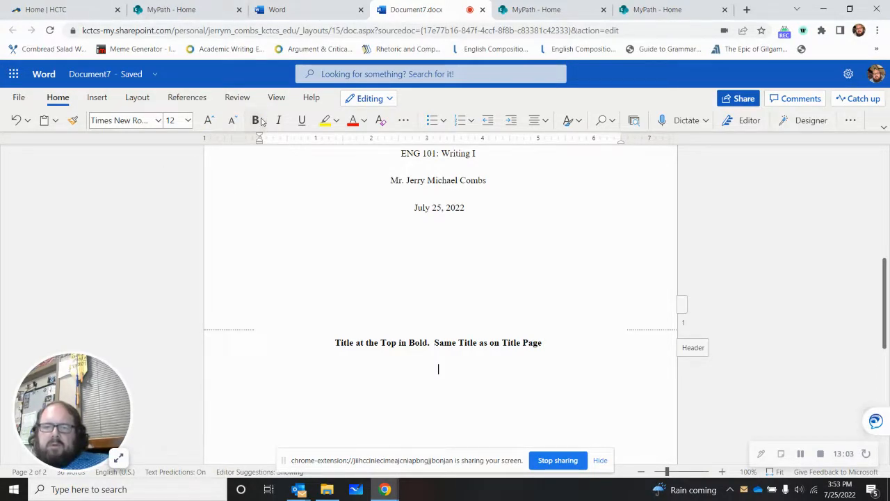
click(540, 120)
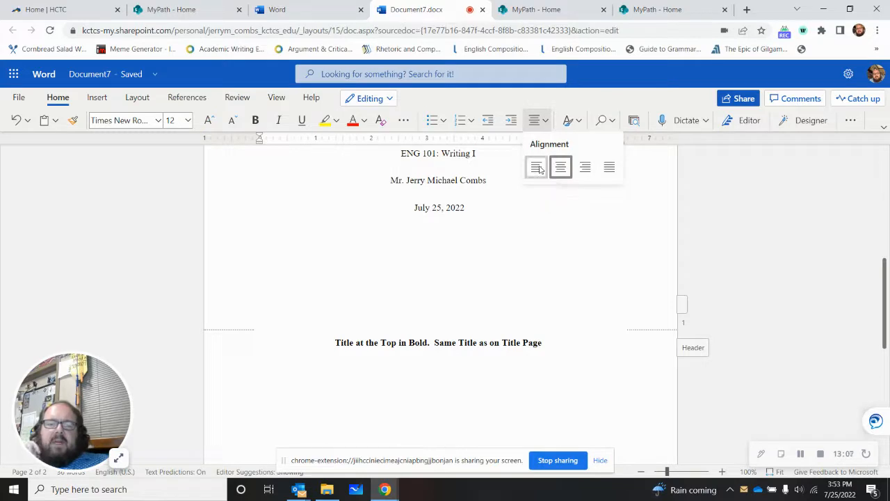
click(537, 168)
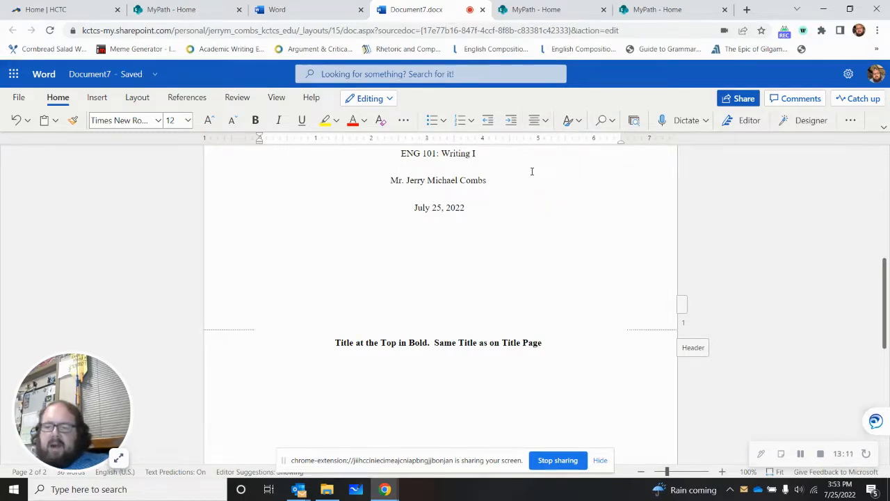
Step: Enter the indented, non-bold text "This is my first paragraph. I am happy to be writing this essay in ENG 101." below the body title
key(ctrl+b)
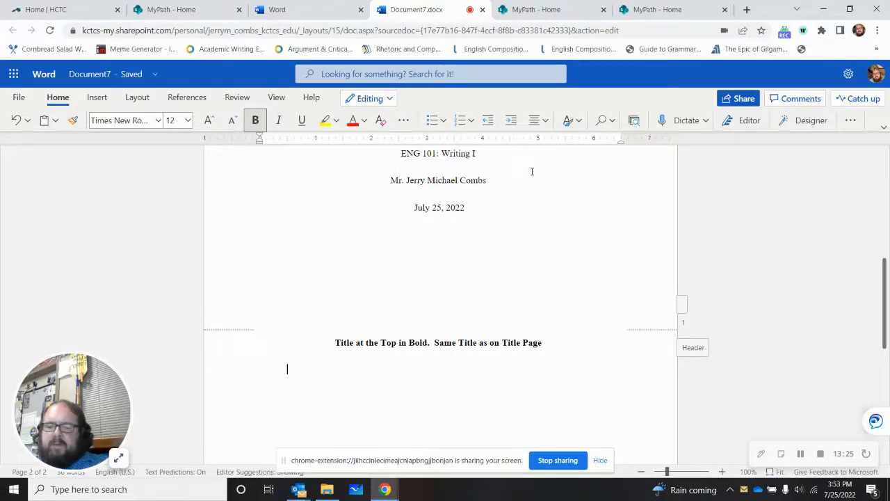
text(THis)
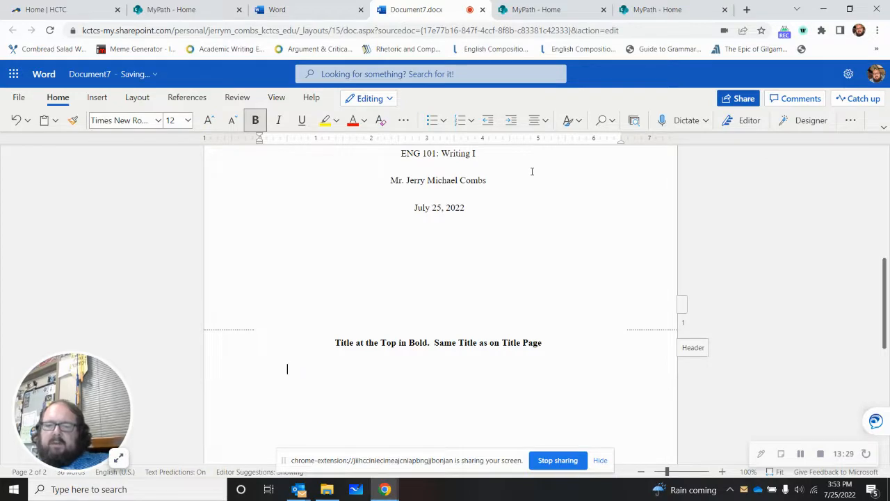
click(255, 120)
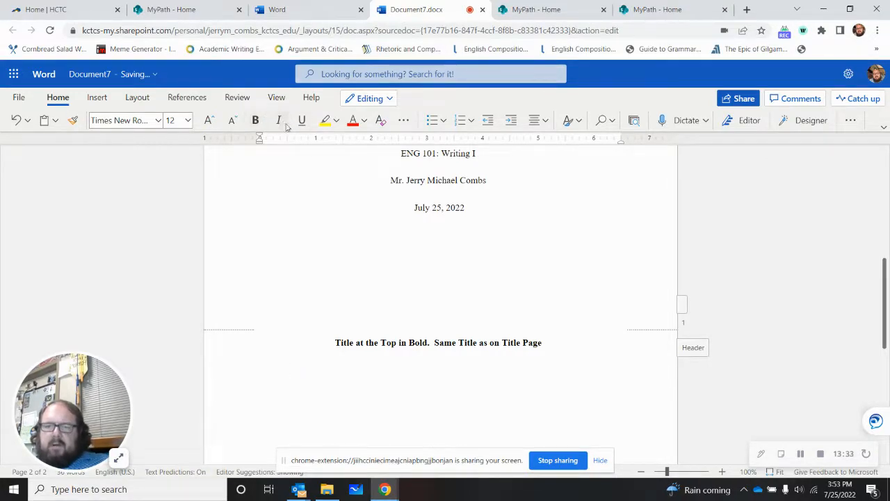
text(This is )
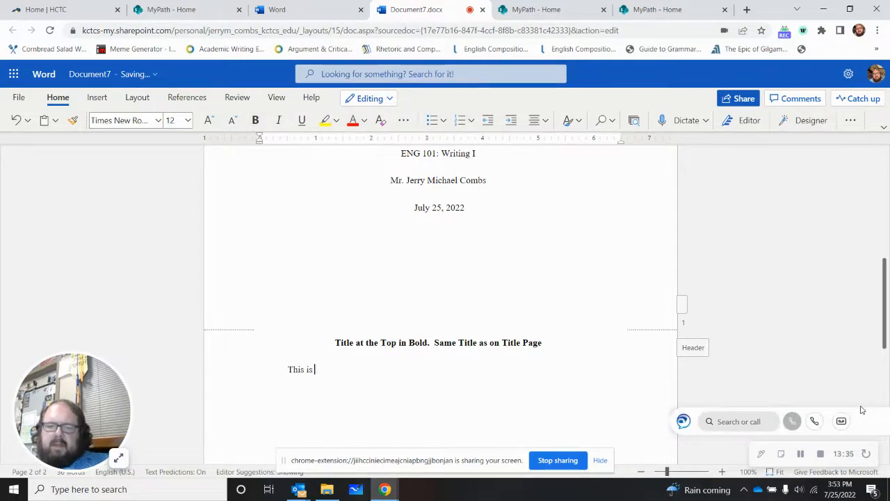
text(my first paragraph.)
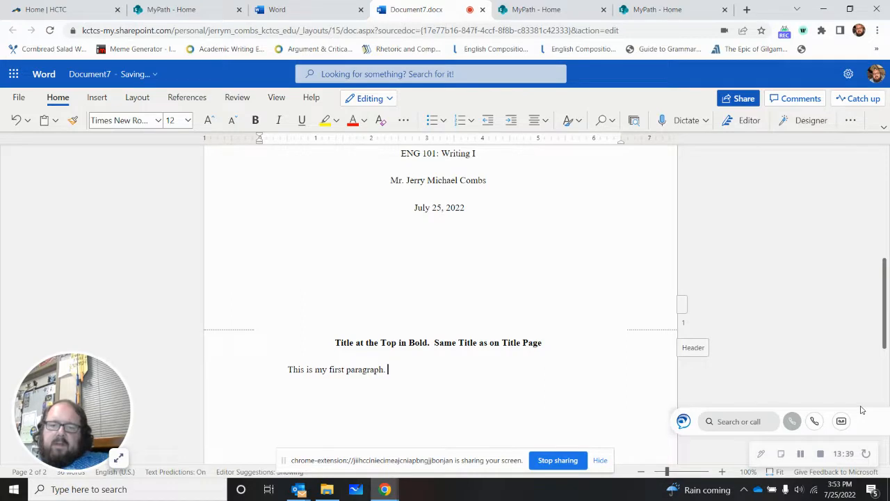
text( I am happy )
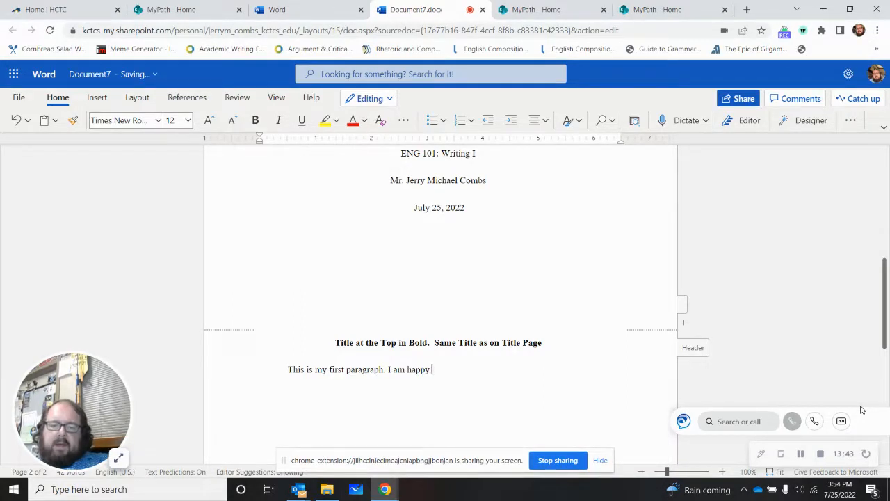
text(to be writing this essay in ENG 101. )
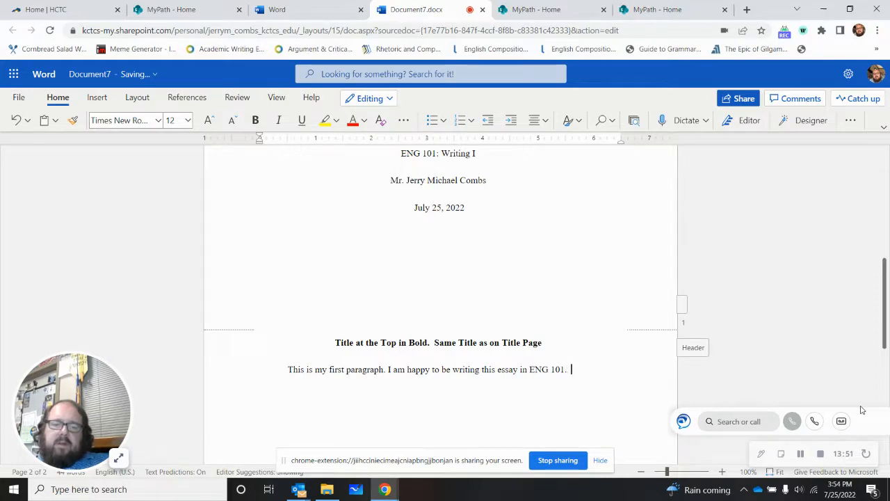
text( Englis)
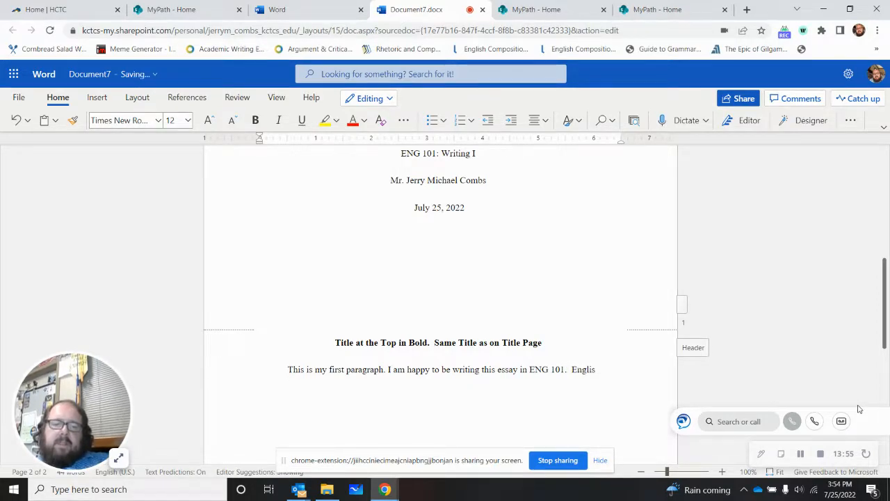
Step: Add the sentence "English is my favorite subject in school." to the end of the first paragraph
text(h is my favorite subject in school.)
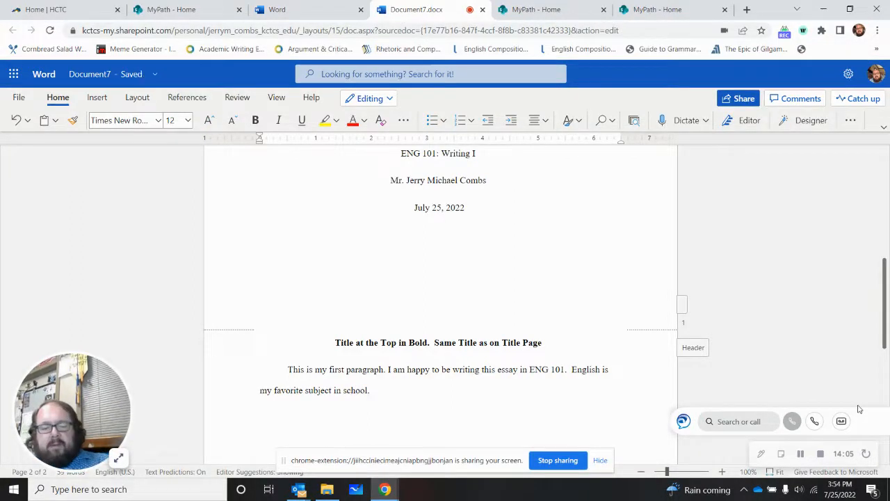
Step: Start a second indented paragraph below the first one with the sentence "This is my second paragraph."
key(Tab)
text(H)
text(i and)
key(BackSpace)
key(BackSpace)
key(BackSpace)
key(BackSpace)
key(BackSpace)
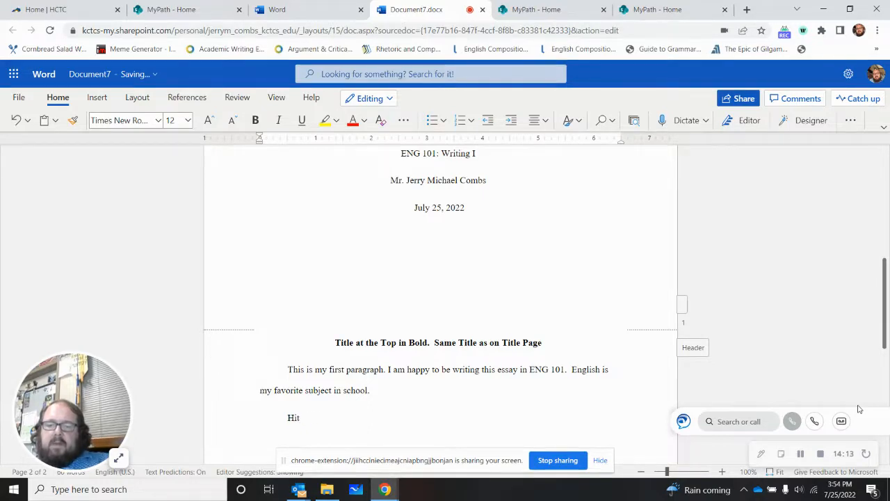
key(BackSpace)
text(This is my seecond para)
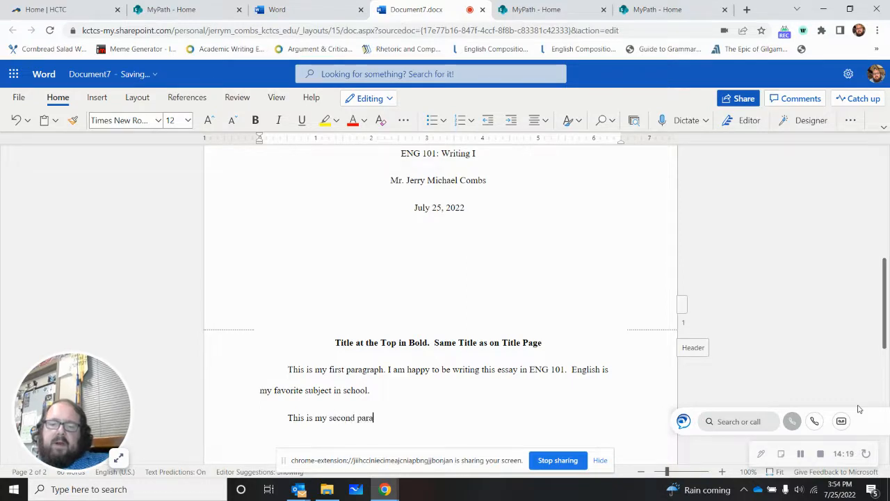
text(graph.)
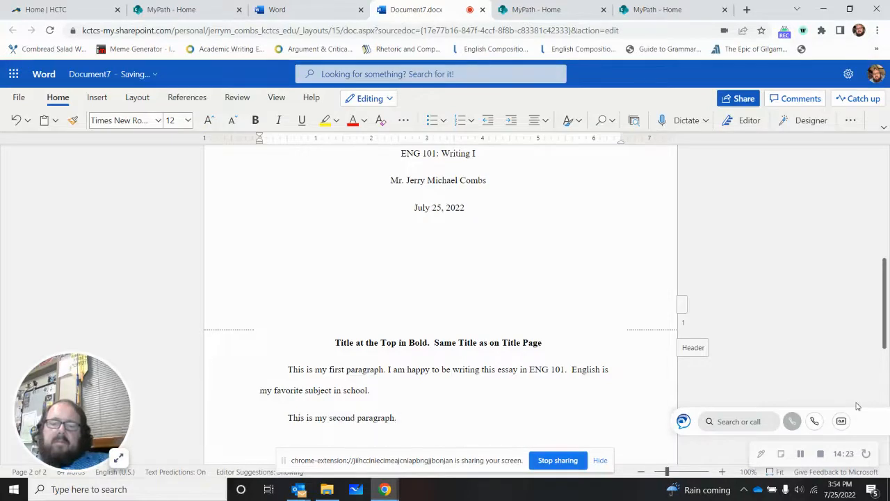
text( I might provi)
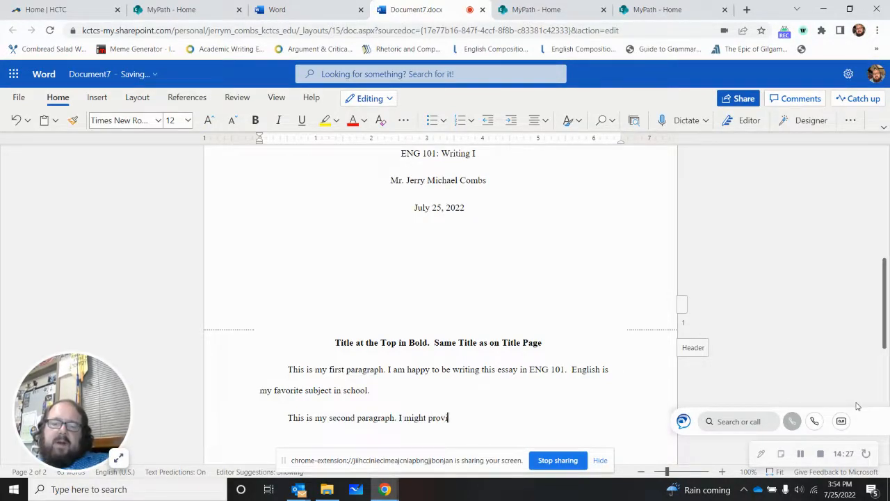
text(de some backg)
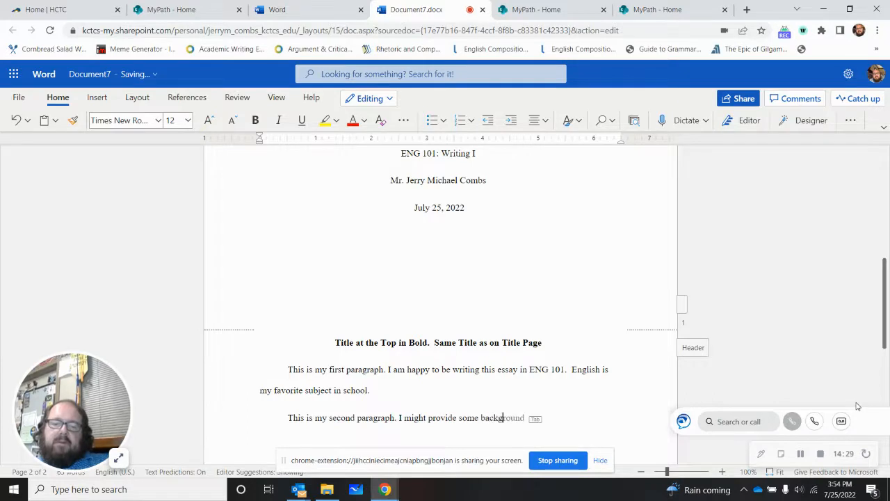
text(round here.)
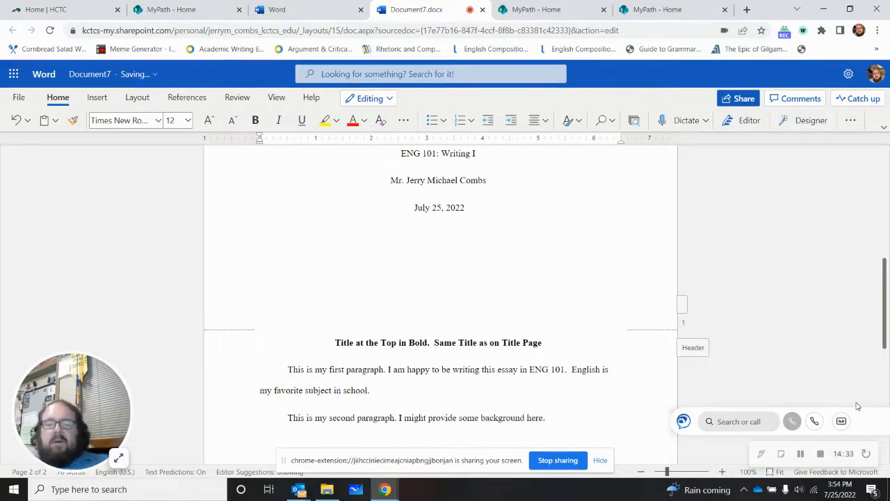
scroll(855, 404, down, 2)
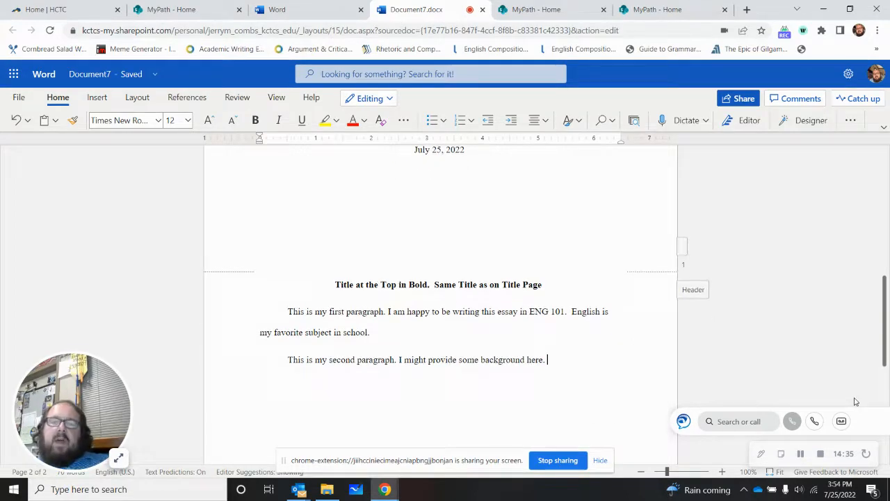
scroll(844, 400, up, 2)
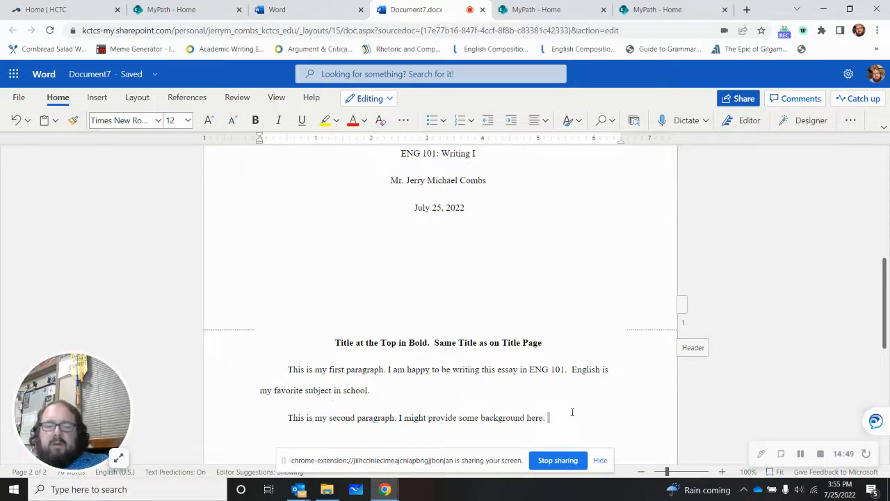
scroll(537, 395, up, 3)
scroll(538, 394, down, 2)
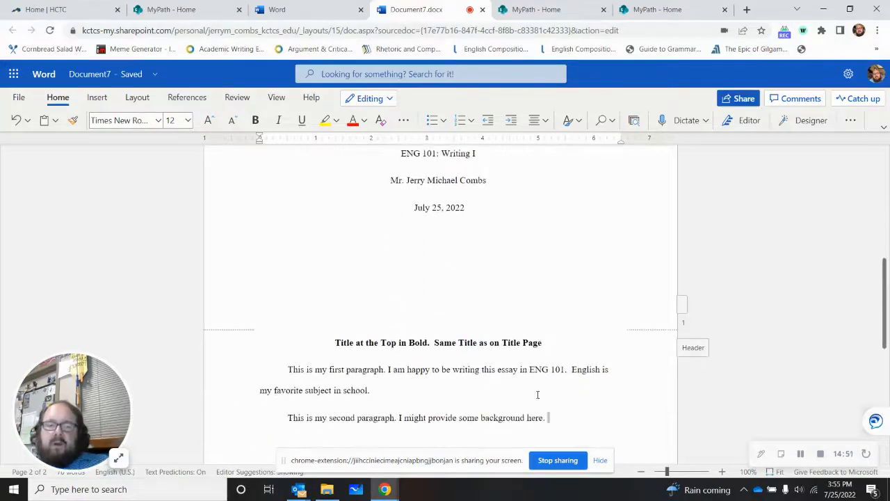
scroll(538, 394, up, 1)
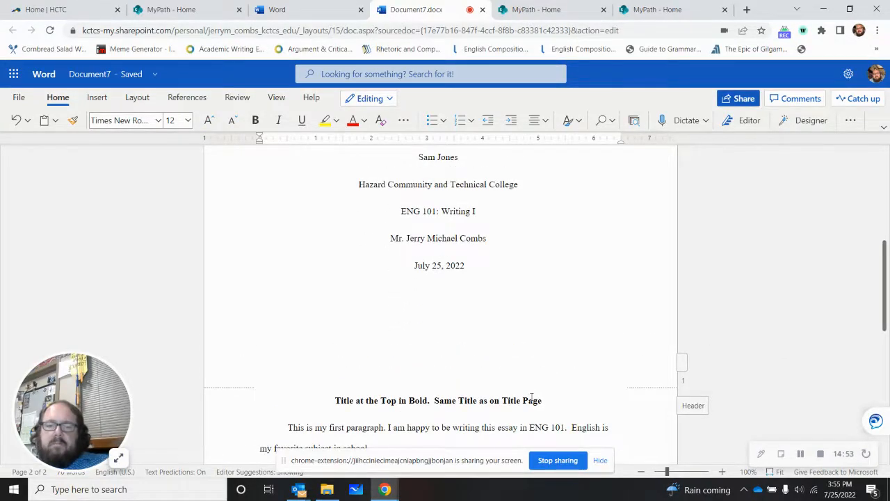
scroll(531, 394, down, 2)
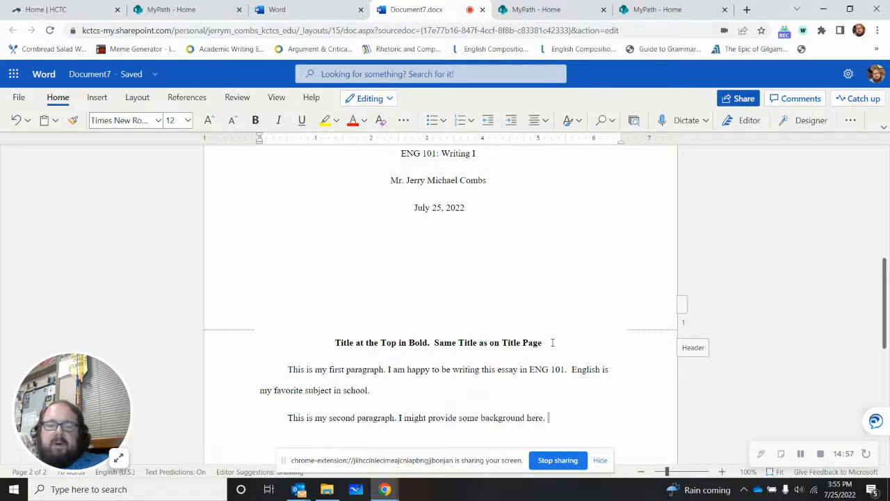
Step: Remove the space after paragraph from both body paragraphs
drag(577, 418, 274, 372)
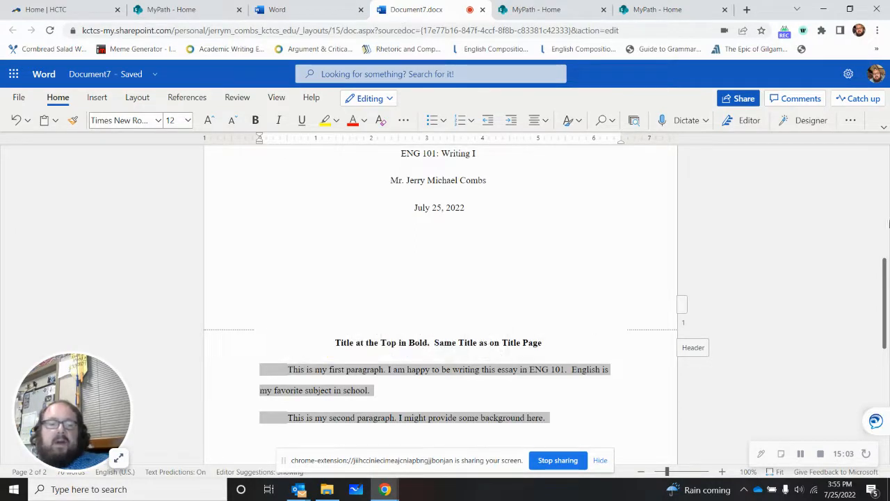
click(851, 121)
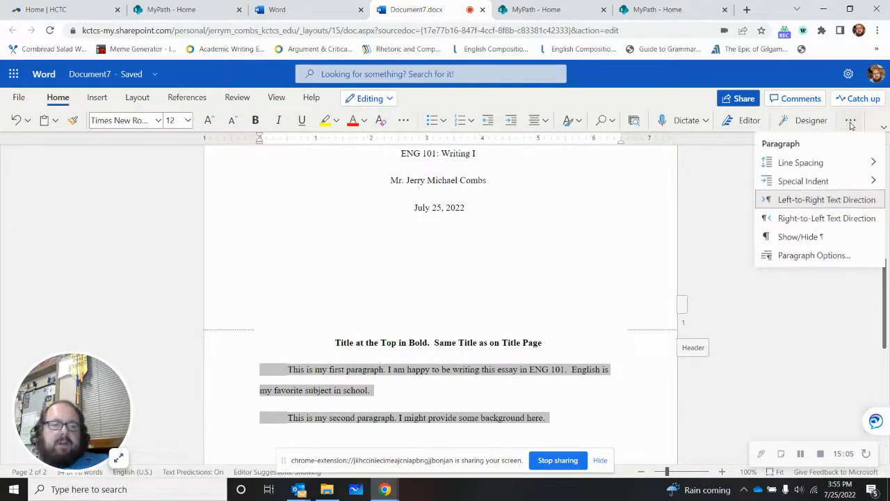
click(800, 162)
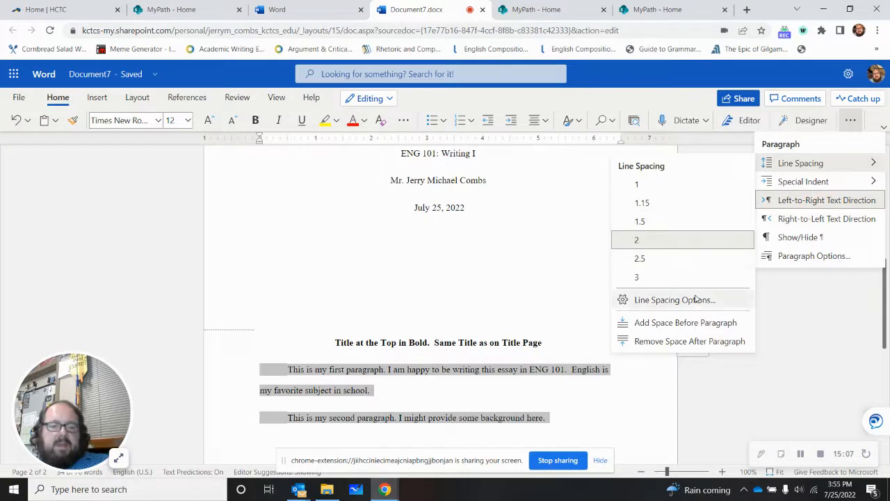
click(685, 342)
click(661, 402)
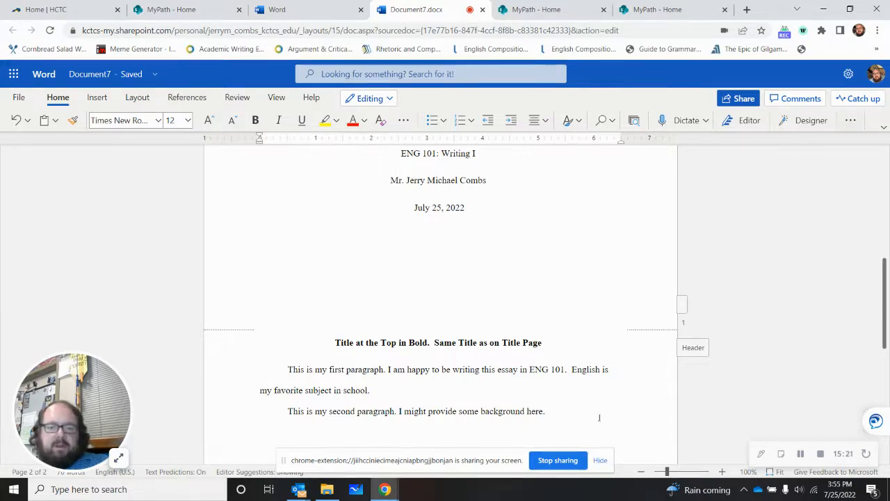
Step: Review the line spacing choices for the second paragraph and close them without picking any, returning to the paragraph's end
click(850, 120)
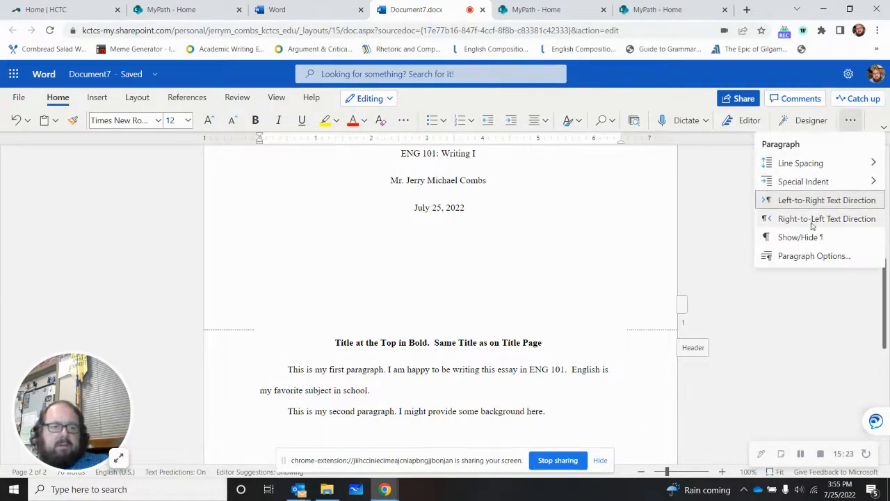
mouse_move(805, 165)
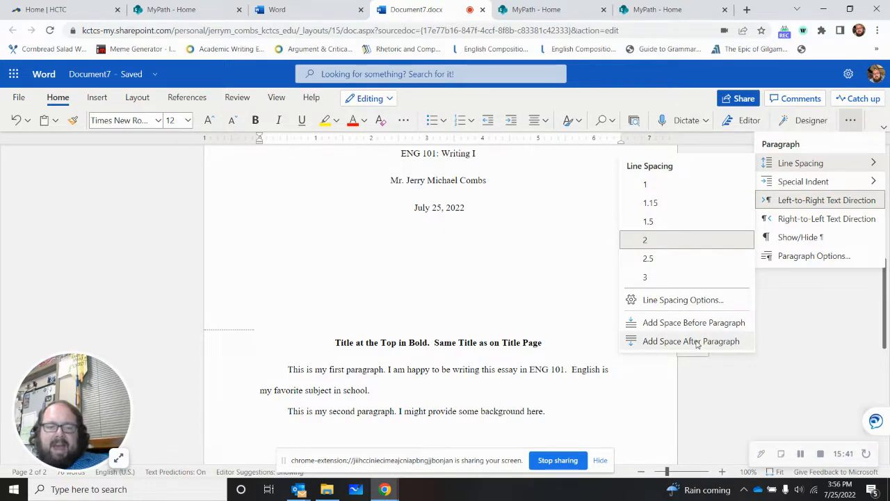
click(576, 419)
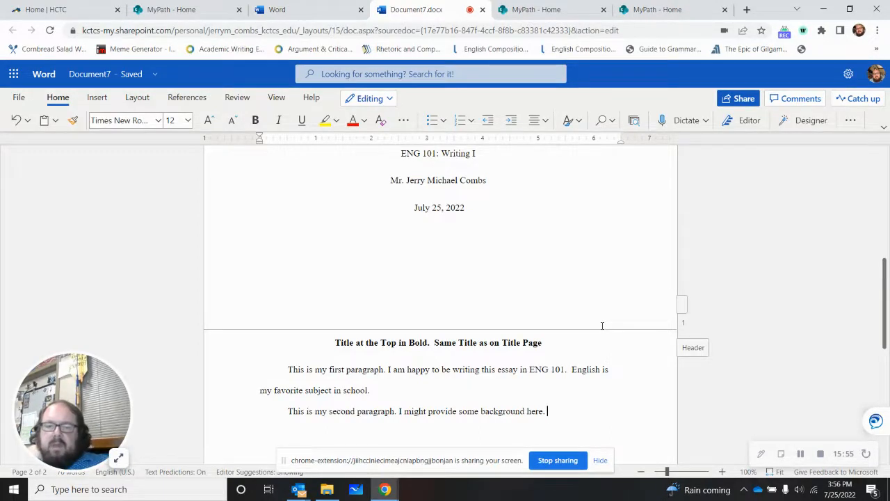
Step: Insert blank lines after the second paragraph until the insertion point reaches the first line of page 3
scroll(602, 325, down, 1)
key(Return)
key(Return)
key(Return)
key(Return)
key(Return)
key(Return)
key(Return)
key(Return)
key(Return)
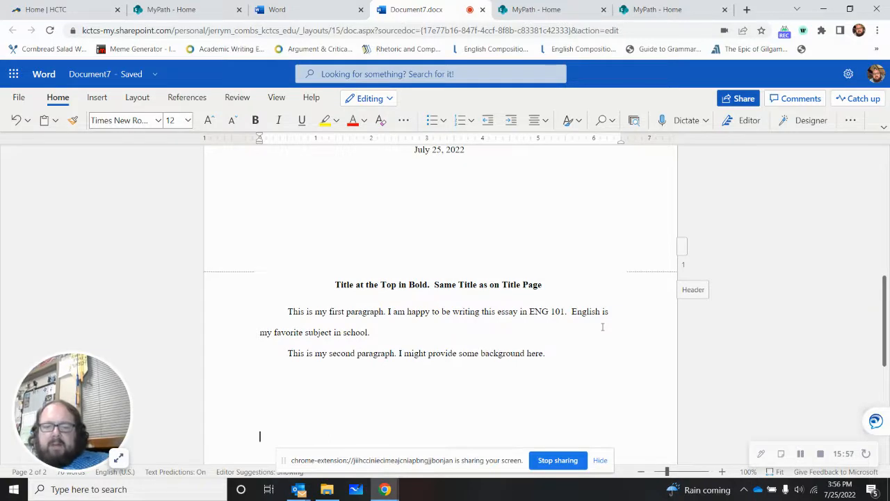
key(Return)
key(Return)
key(Return)
key(Return)
key(Return)
key(Return)
key(Return)
key(Return)
key(Return)
key(Return)
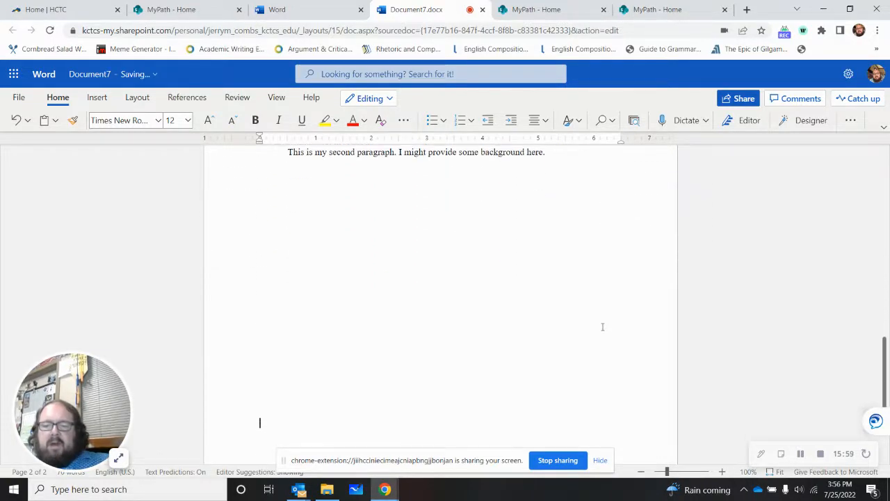
key(Return)
key(Return)
key(Return)
key(Return)
key(Return)
key(Return)
key(Return)
key(Return)
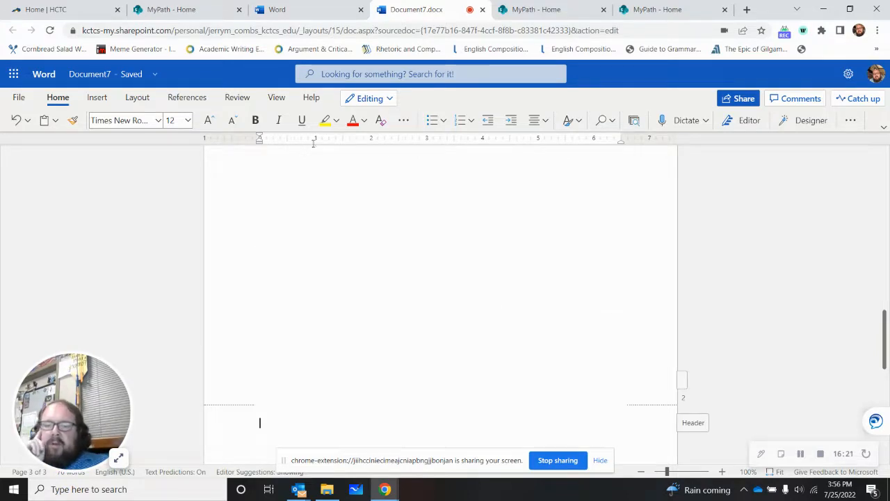
Step: Enter the centered, bold heading "References" on the first line of page 3
click(539, 120)
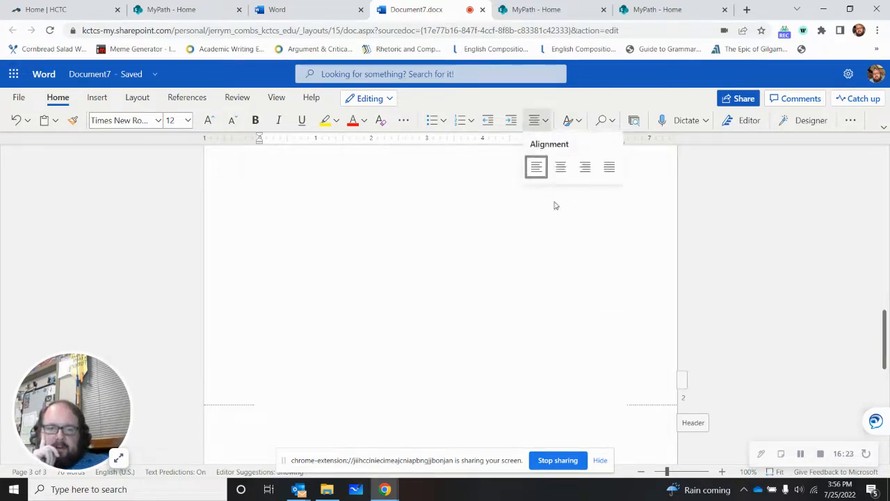
click(562, 167)
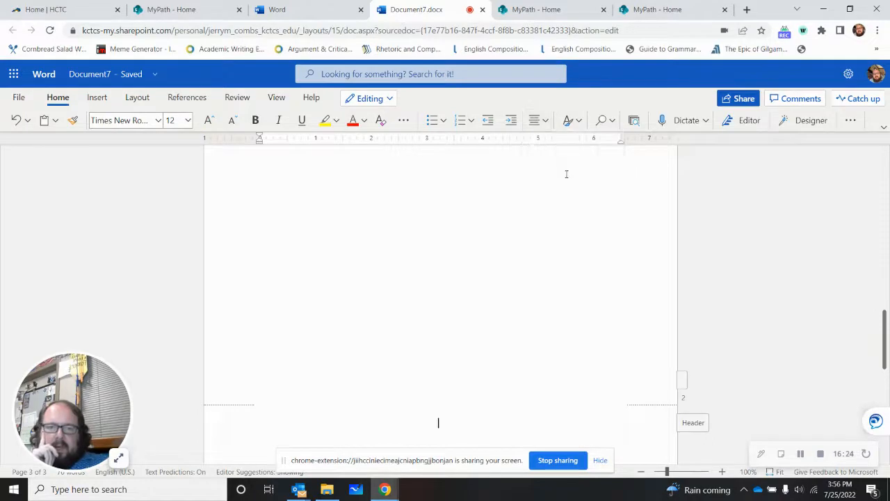
click(256, 120)
text(References)
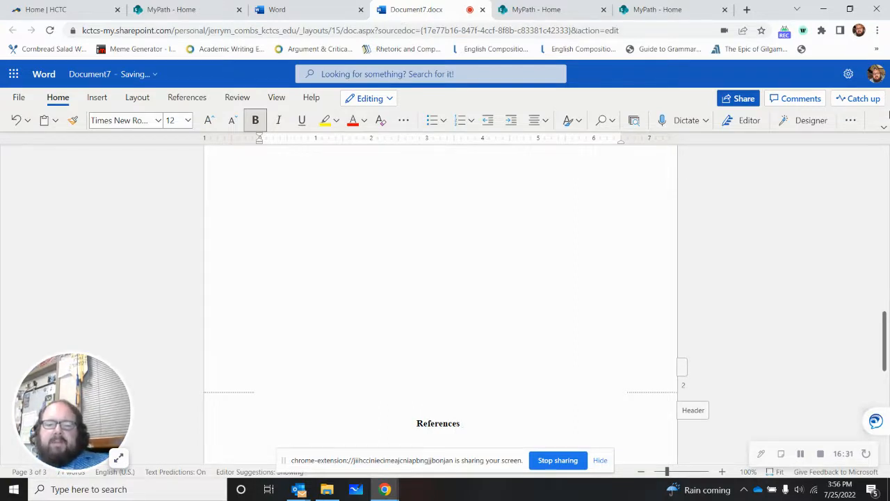
Step: Set the new line below the References heading to left alignment with bold off
click(547, 119)
click(534, 168)
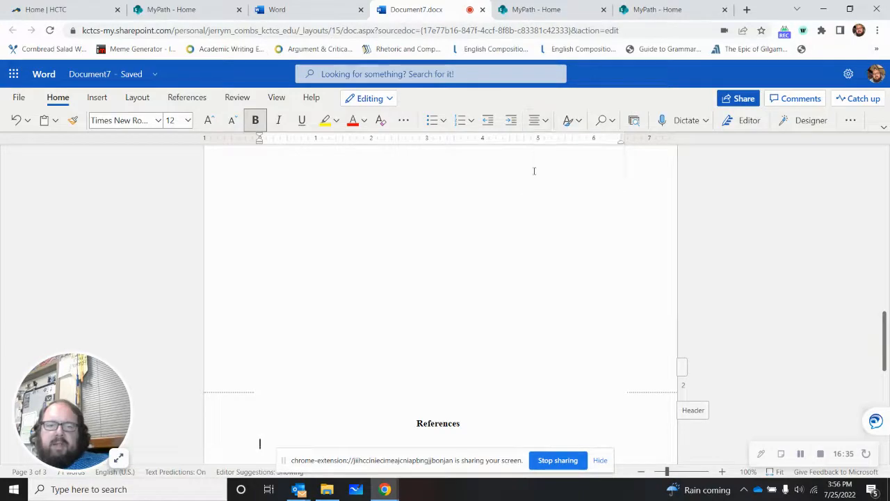
click(256, 120)
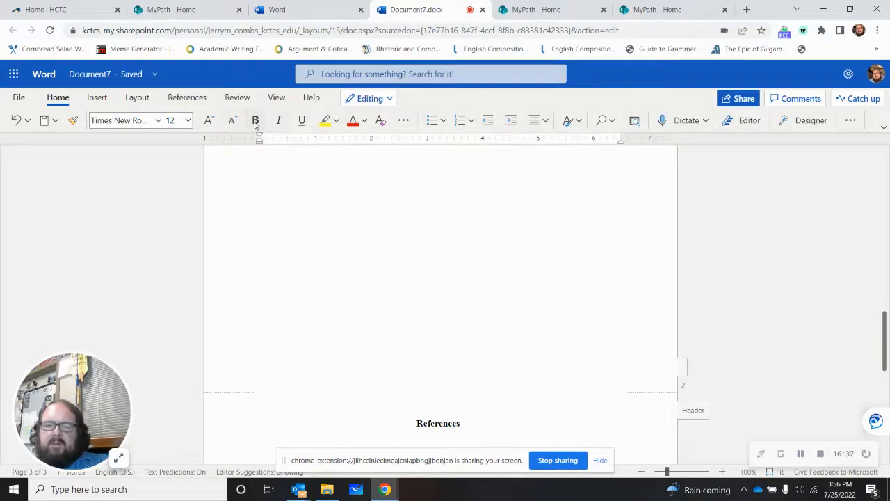
Step: Begin the reference entry below the References heading with both authors' surnames and initials, joined by "&"
scroll(599, 298, down, 2)
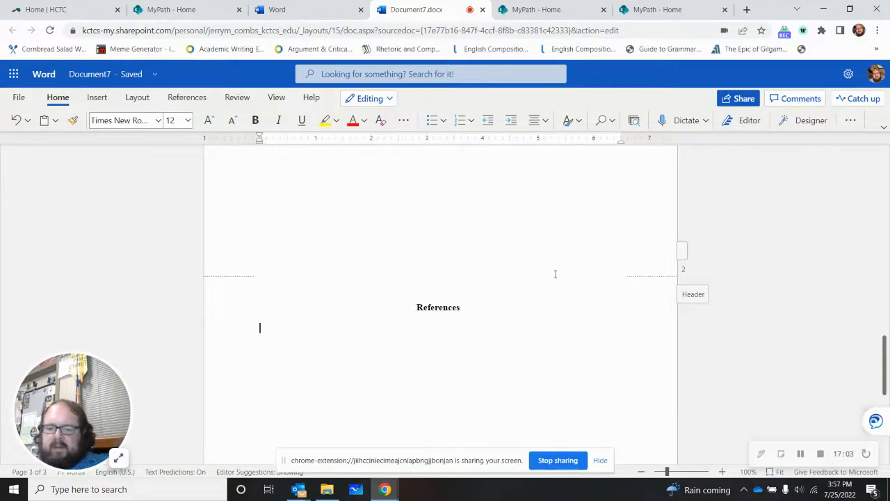
text(De)
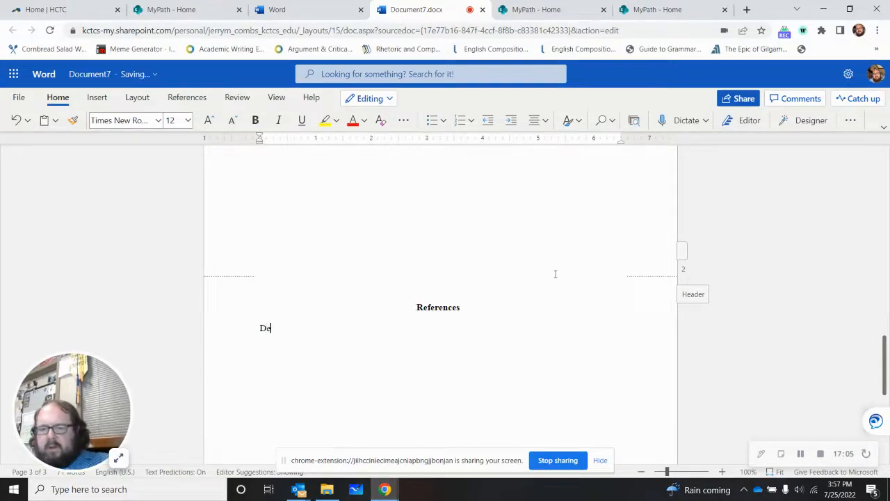
text(av)
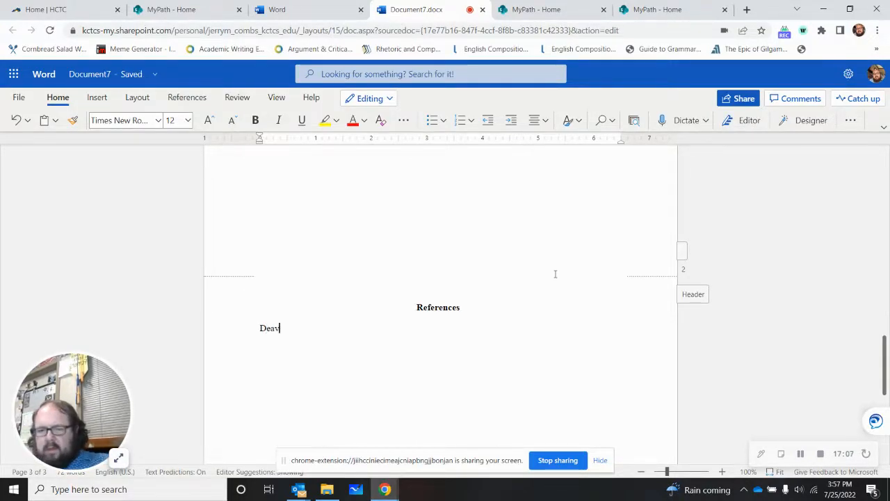
text(el)
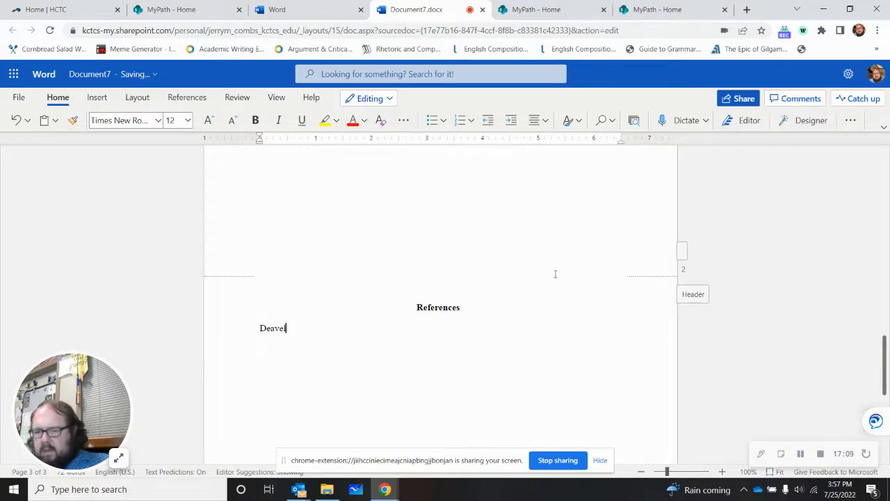
text(, C)
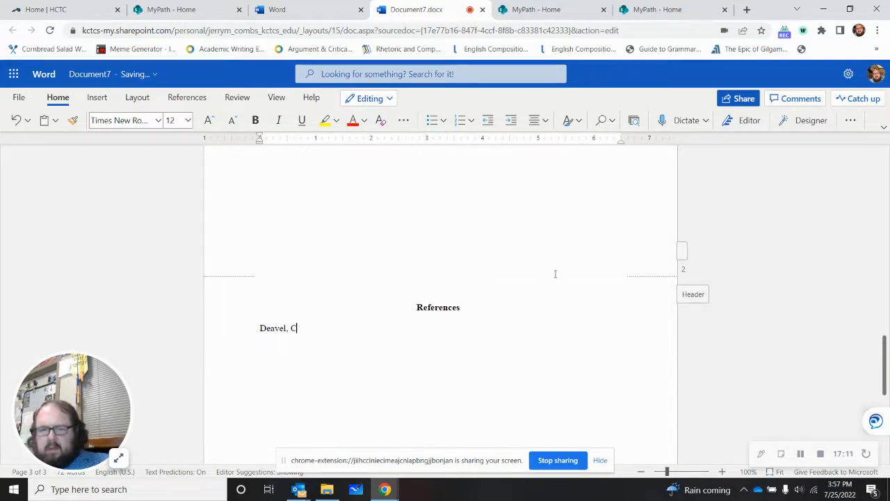
text(. J. )
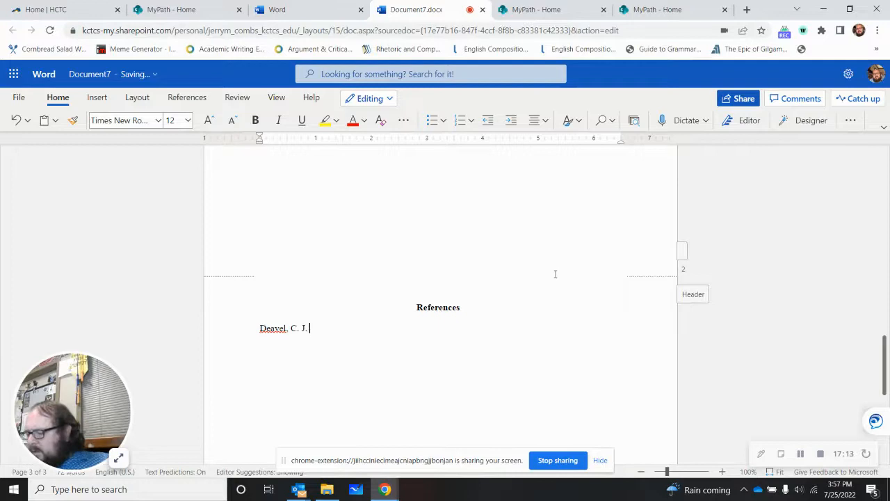
text(& Deac)
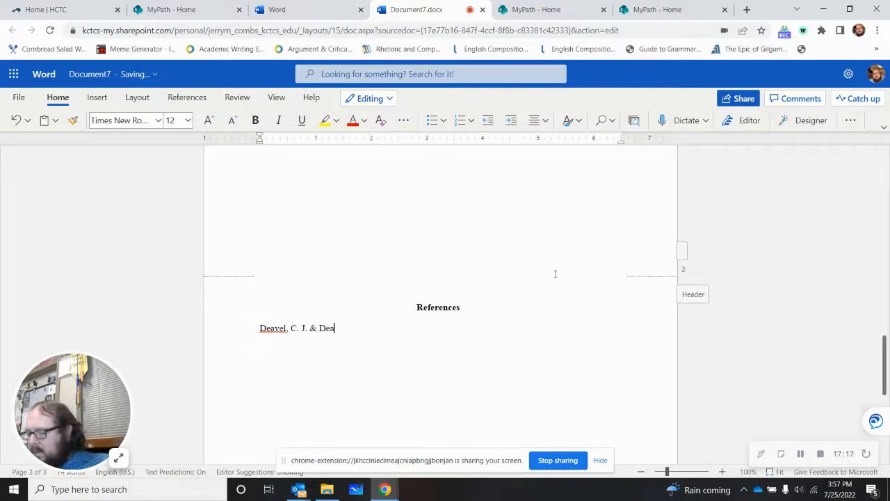
key(BackSpace)
text(vel)
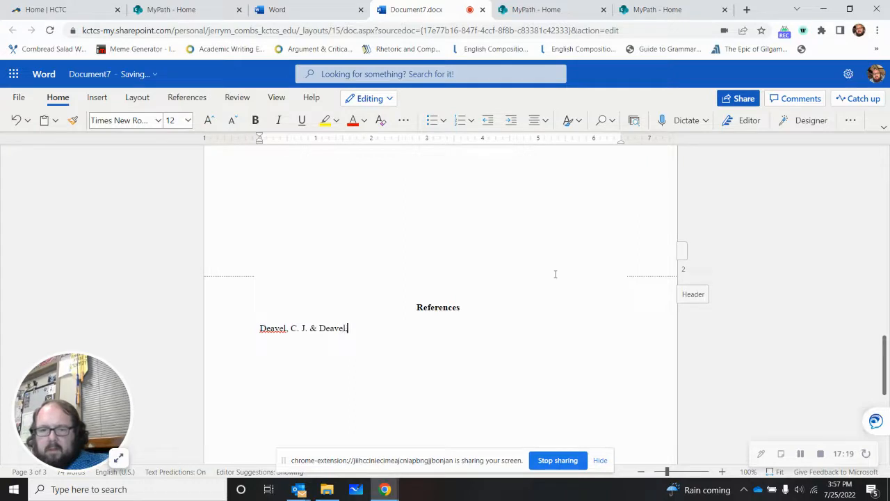
text(, D. P. )
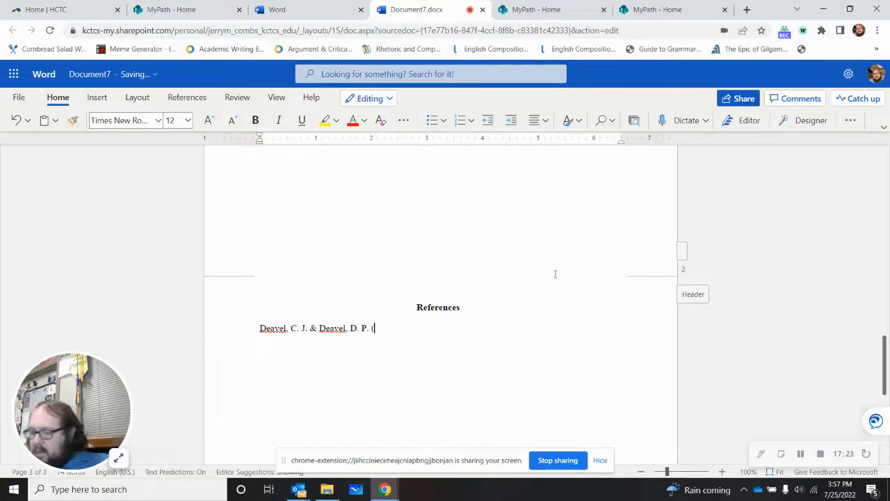
text((2010))
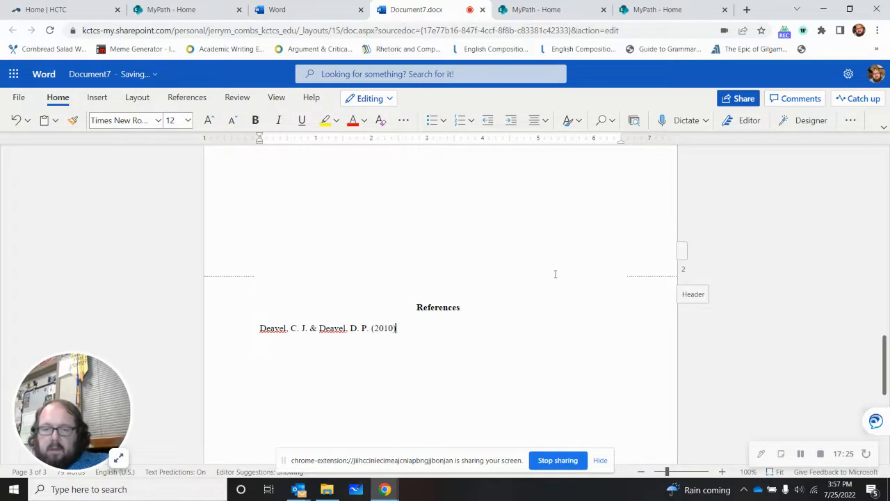
text(. Choosi)
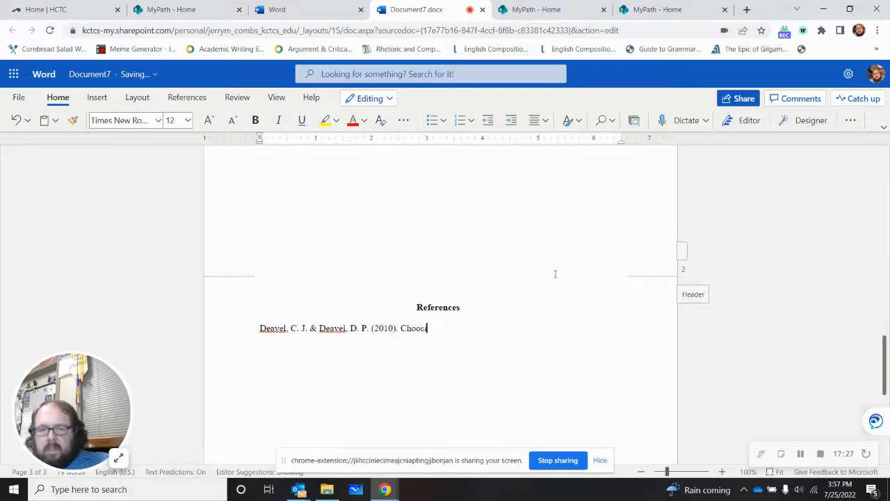
text(ng love: The red)
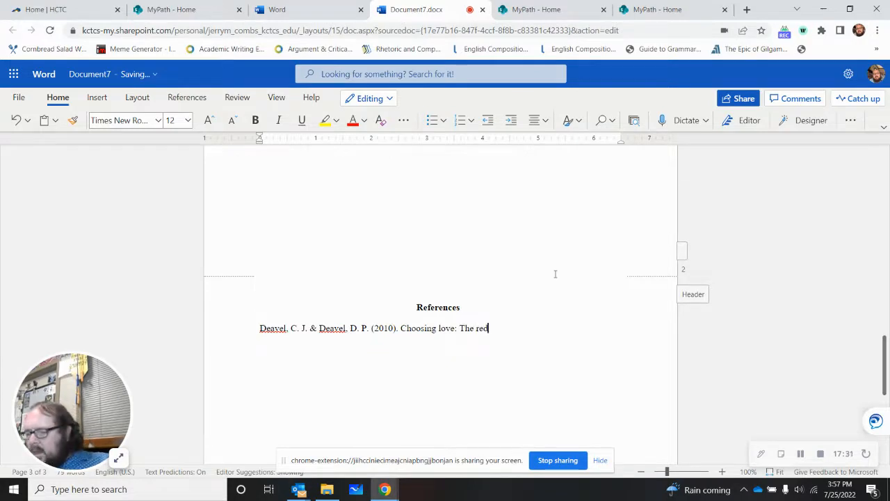
text(emption of )
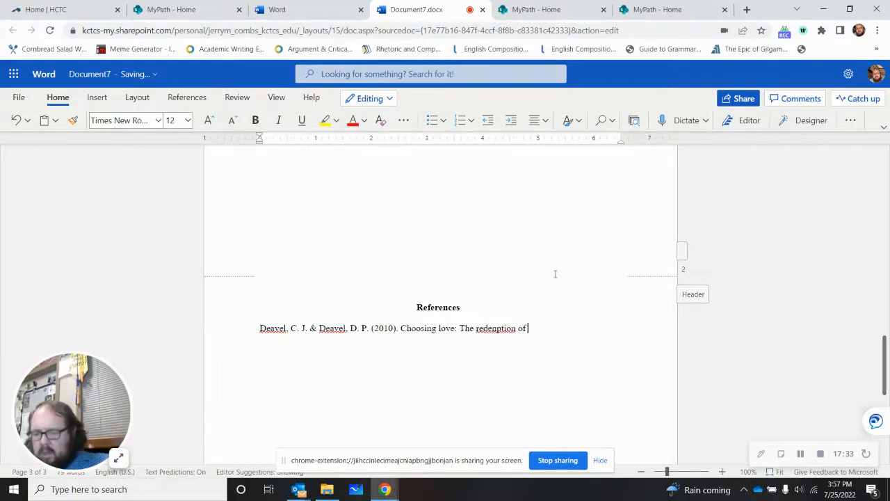
text(Serv)
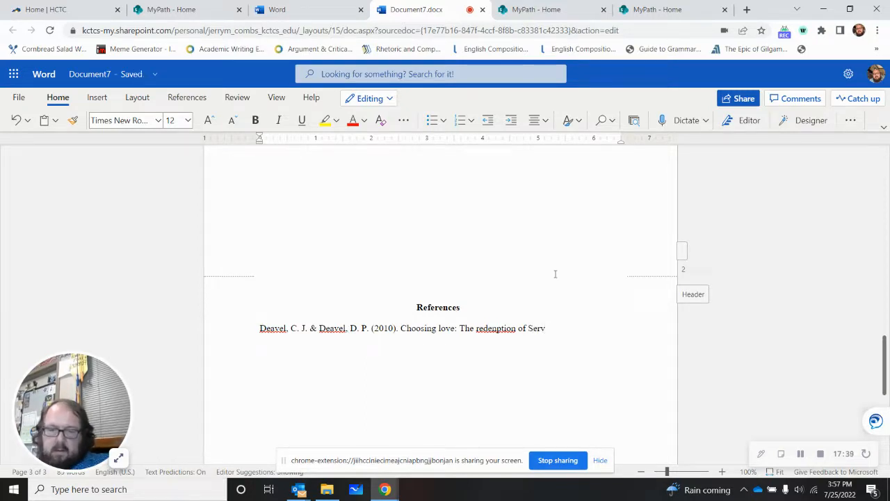
text(erus)
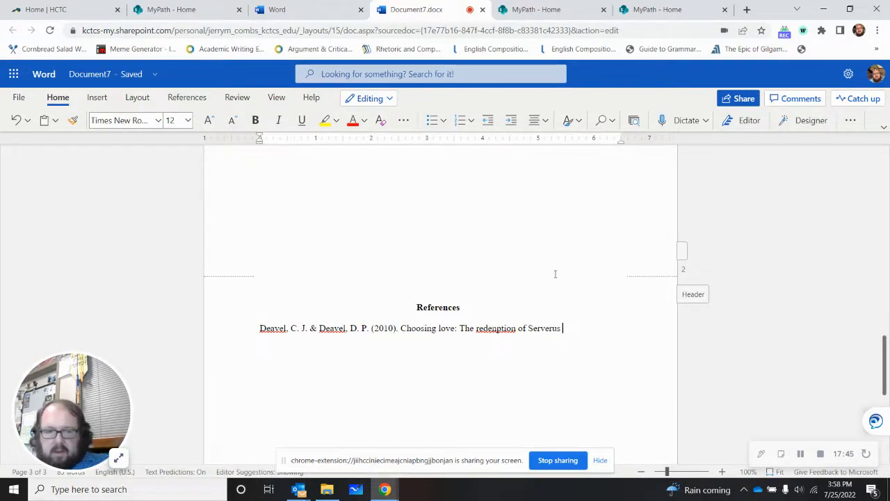
key(Left)
key(Left)
key(Left)
key(Left)
key(Left)
key(Left)
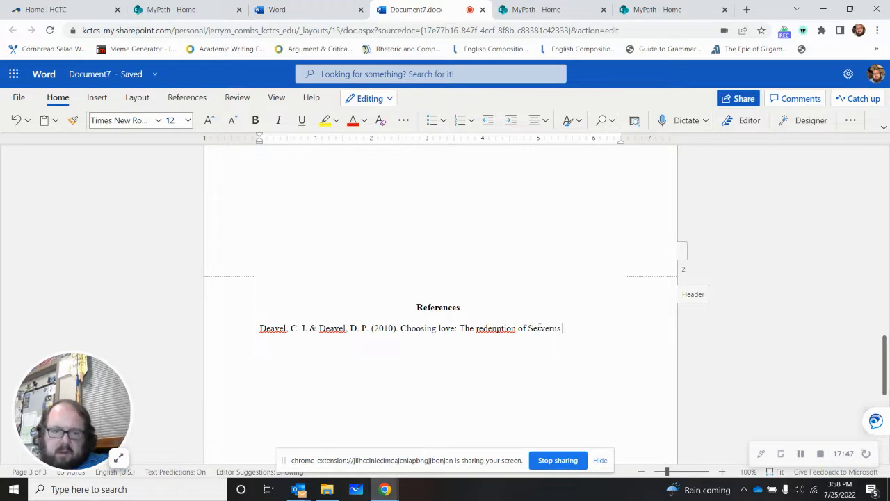
key(Delete)
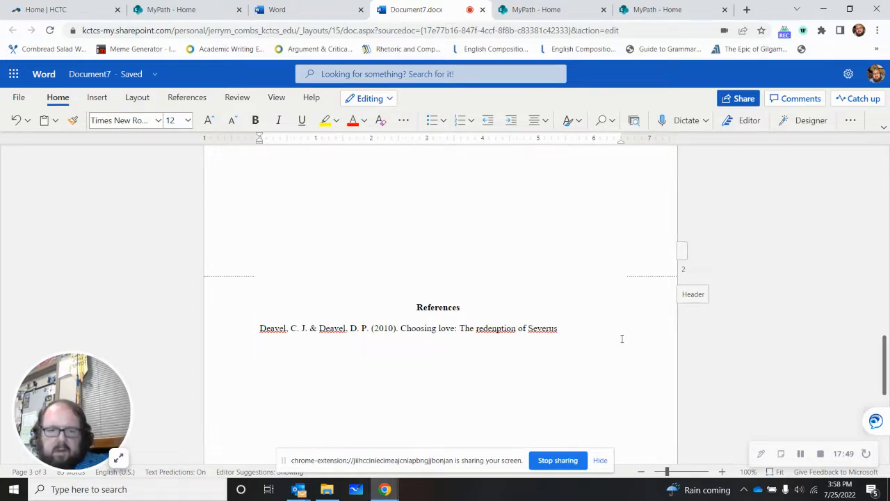
drag(560, 328, 528, 329)
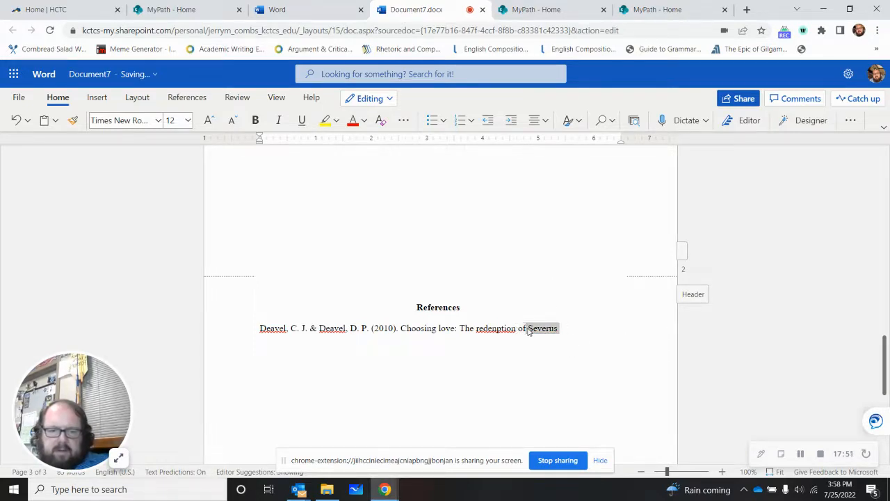
key(BackSpace)
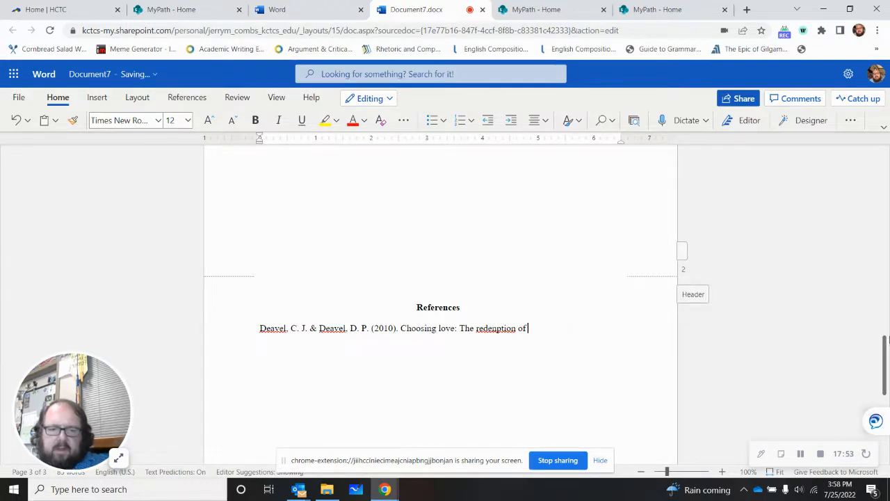
Step: Complete the chapter title in the reference entry with "Severus Snape"
text(Sever)
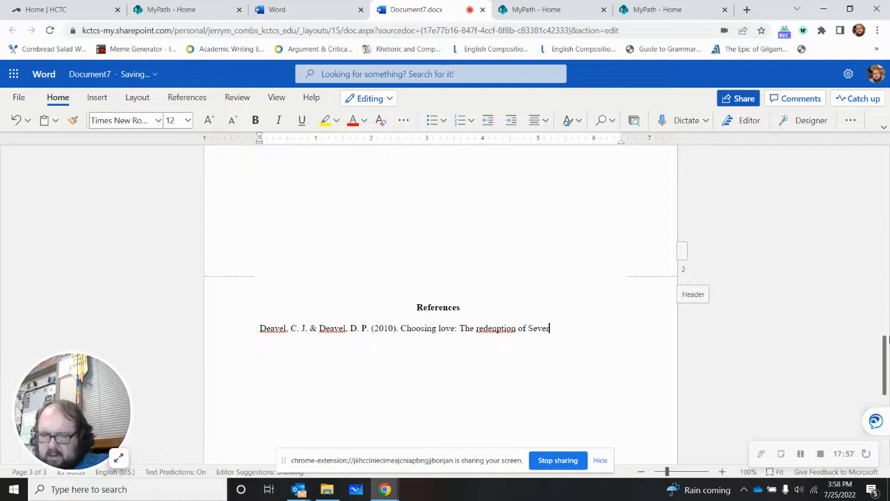
text(us)
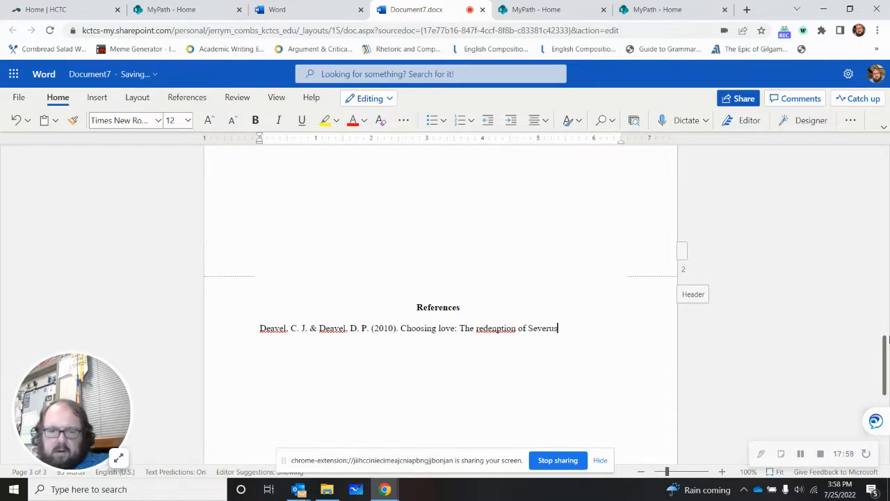
text( Snape)
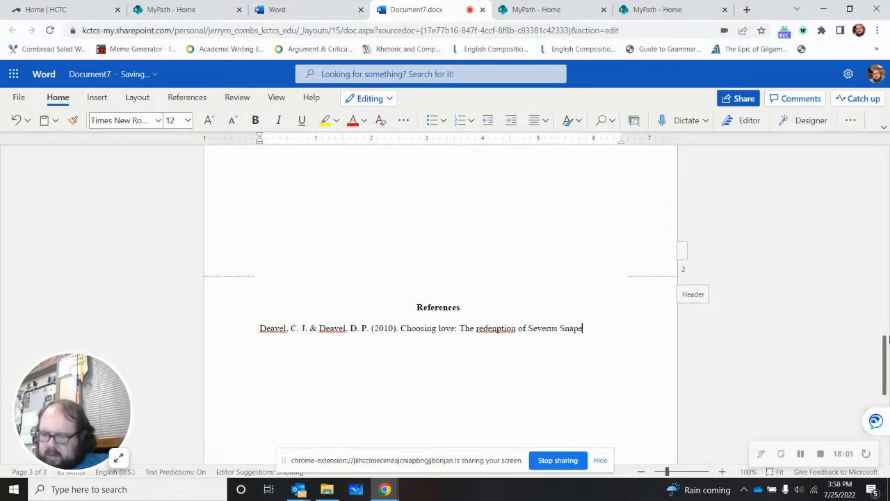
text(. )
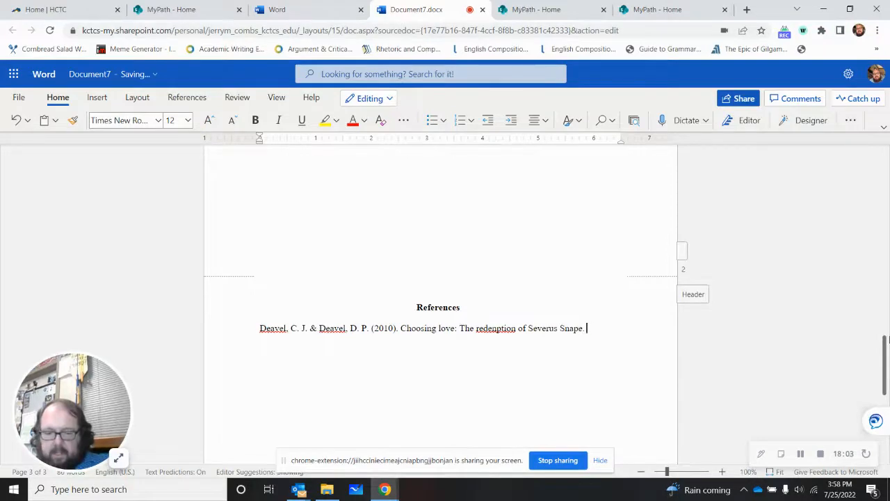
text(In G. )
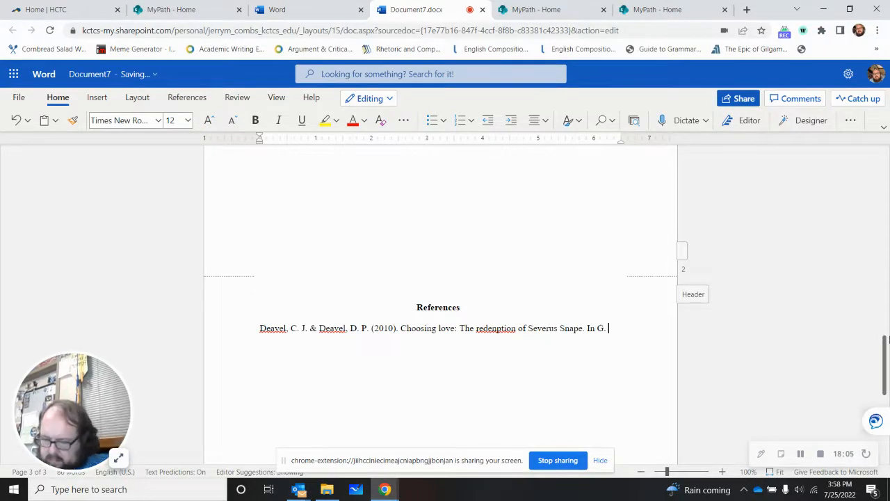
text(Vassham)
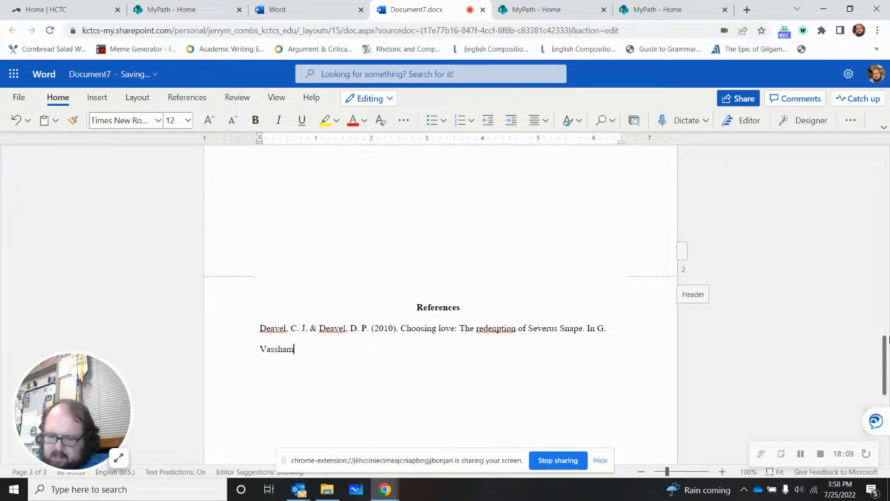
text( ()
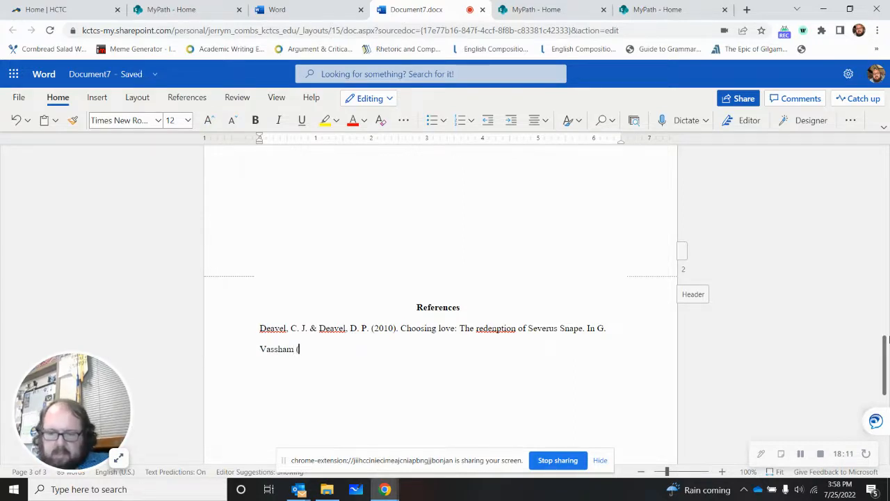
text(Ed.))
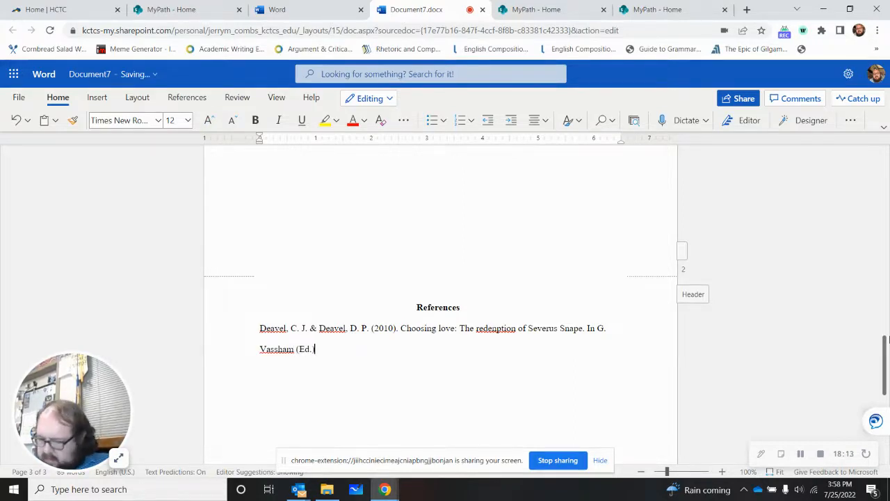
text(, The U)
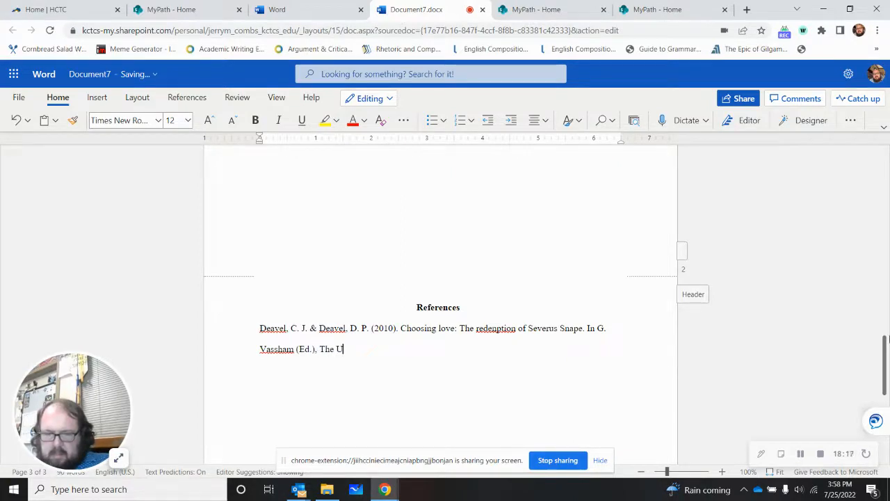
Step: Add a comma and the book title "The ultimate Harry Potter and philosohy" after the editor in the reference entry
key(BackSpace)
text(ultimate )
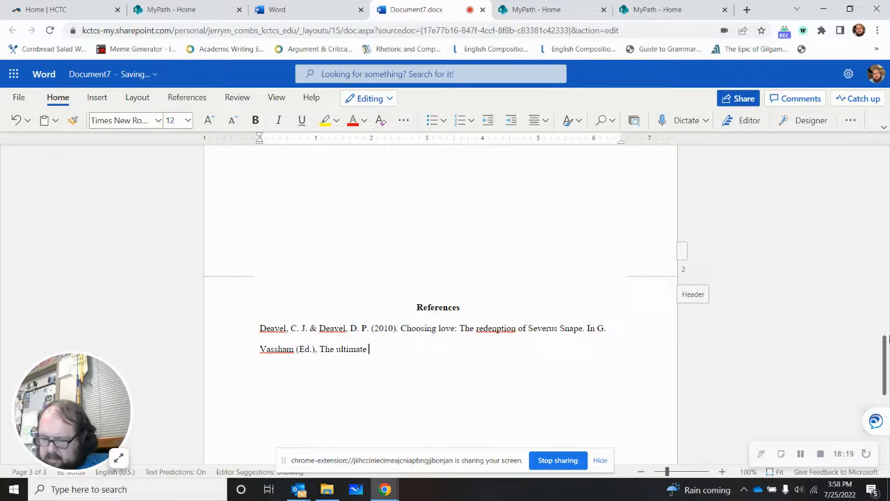
text(Harry )
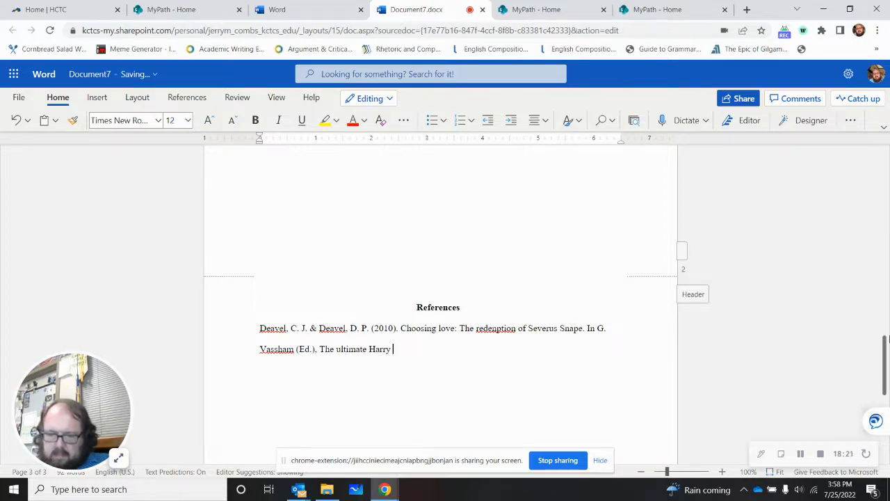
text(Potter and philodoph)
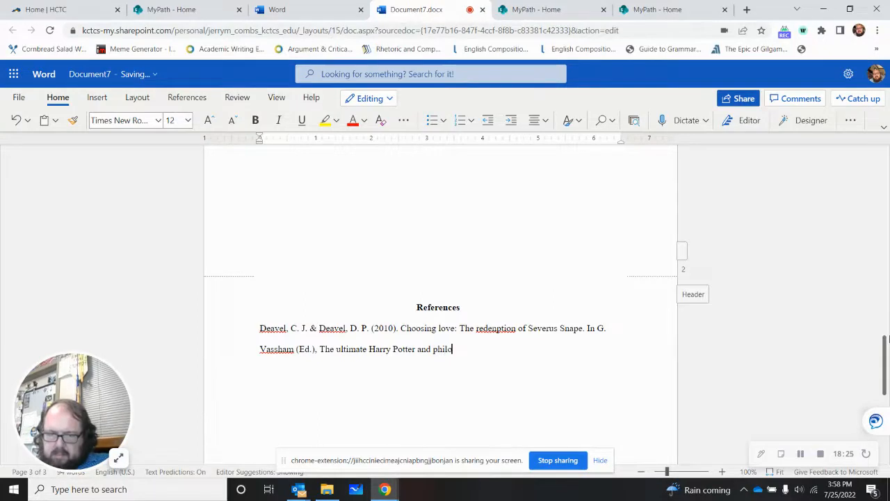
key(BackSpace)
key(BackSpace)
key(BackSpace)
key(BackSpace)
text(sohy )
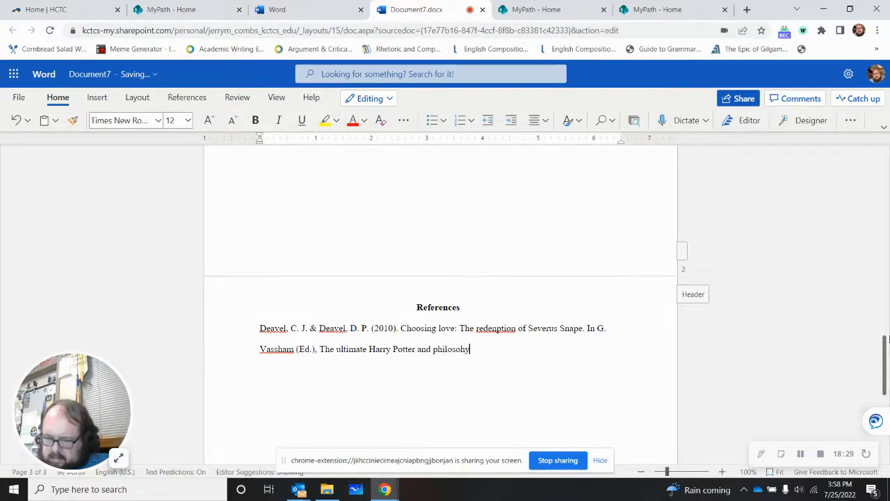
text((pp)
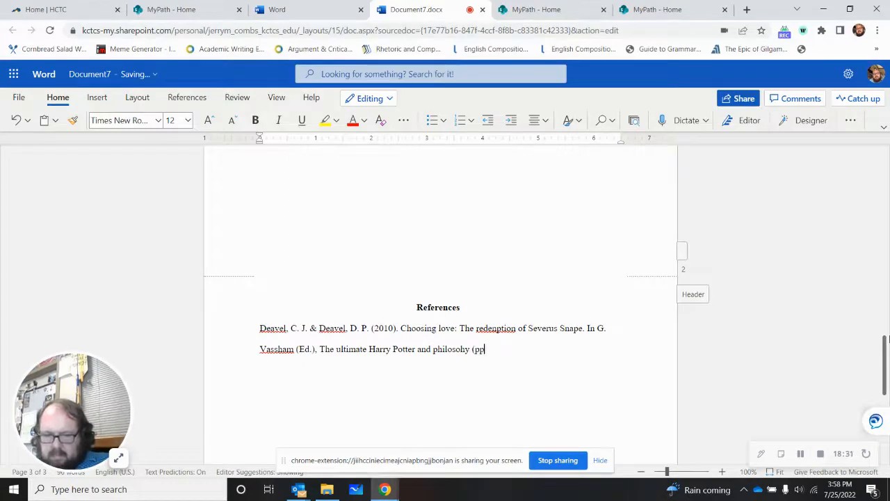
text(. 53 - )
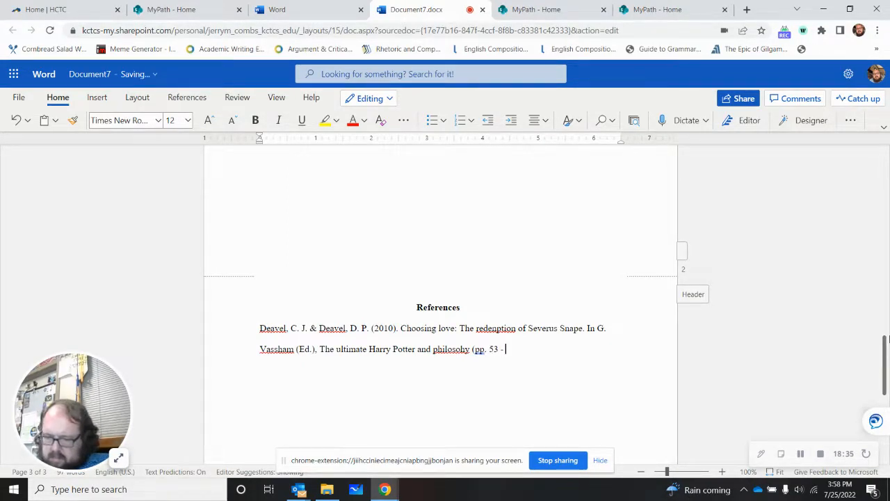
text(65))
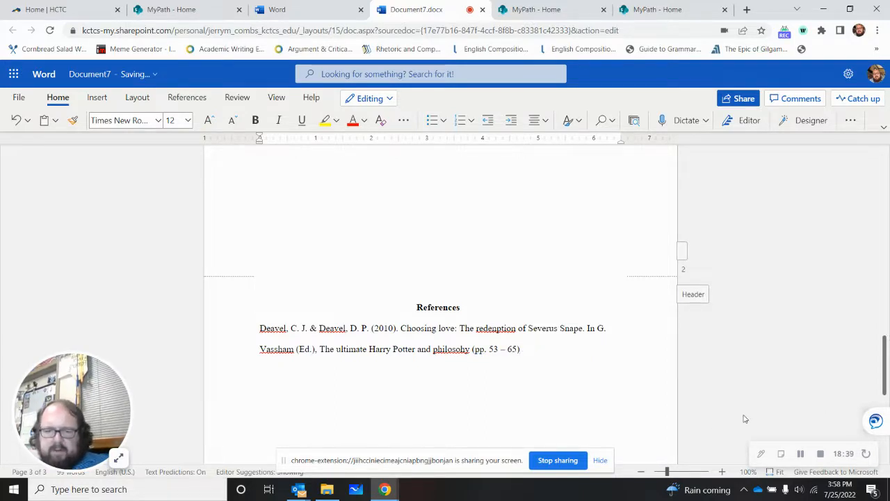
Step: Correct "philosohy" to "philosophy" in the reference's book title and change the first letter of the editor's surname to "B"
right_click(451, 352)
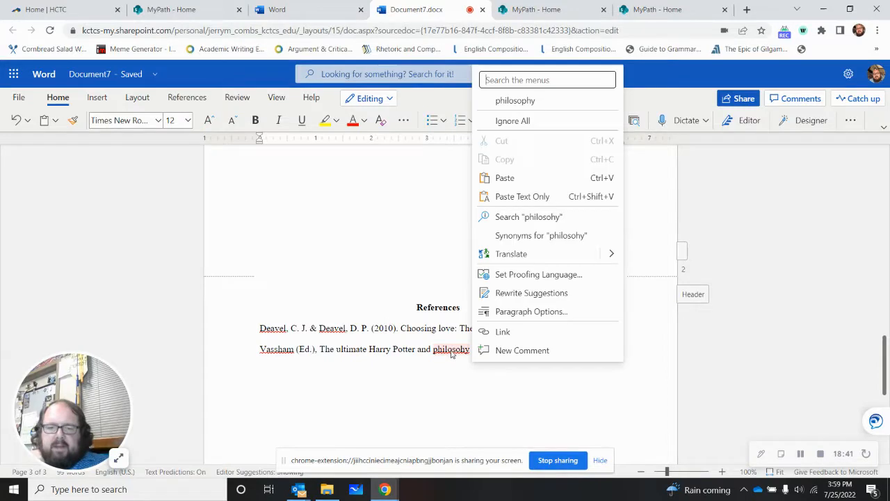
click(509, 101)
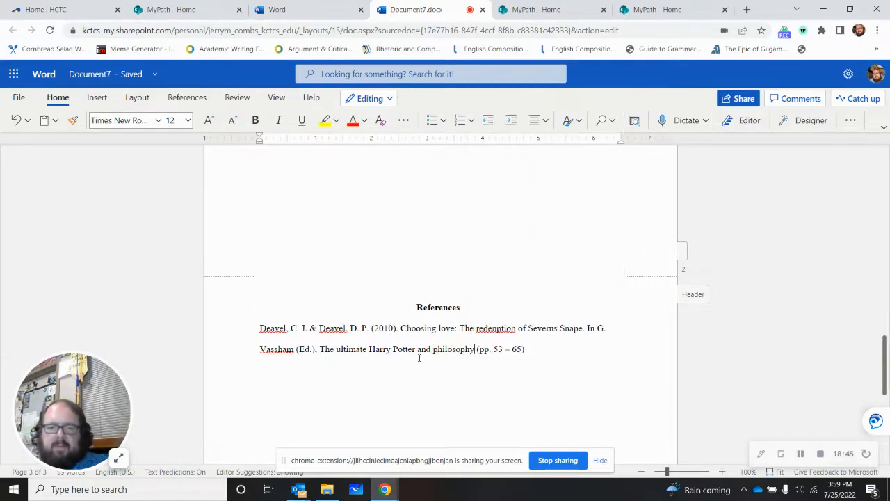
click(265, 350)
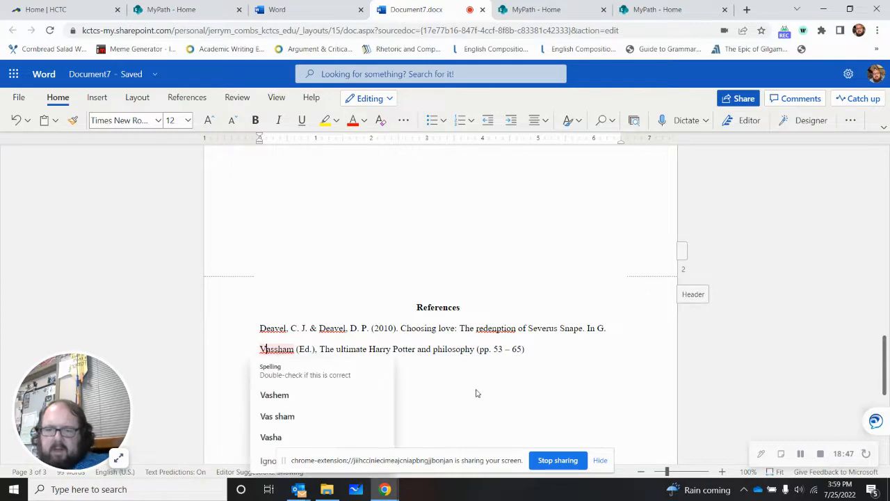
key(BackSpace)
text(B)
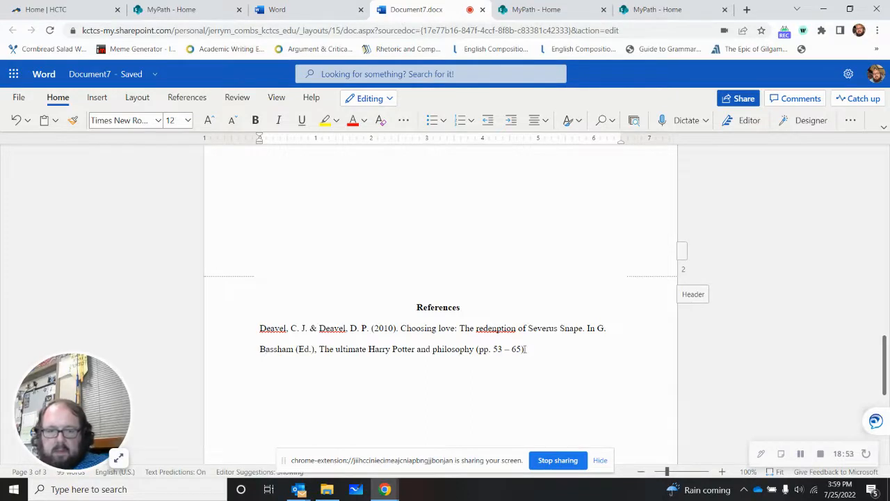
Step: Finish the reference entry with a period after the page range and the publisher "Wiley."
text(. Wi)
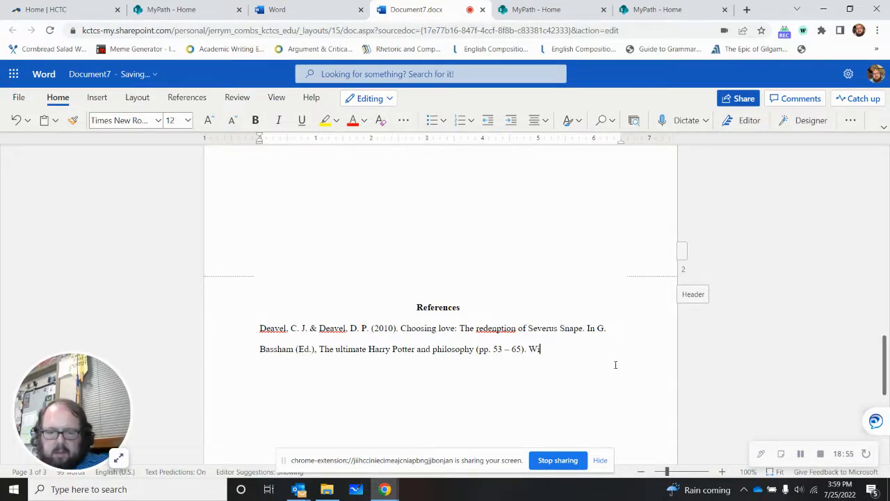
text(ley.)
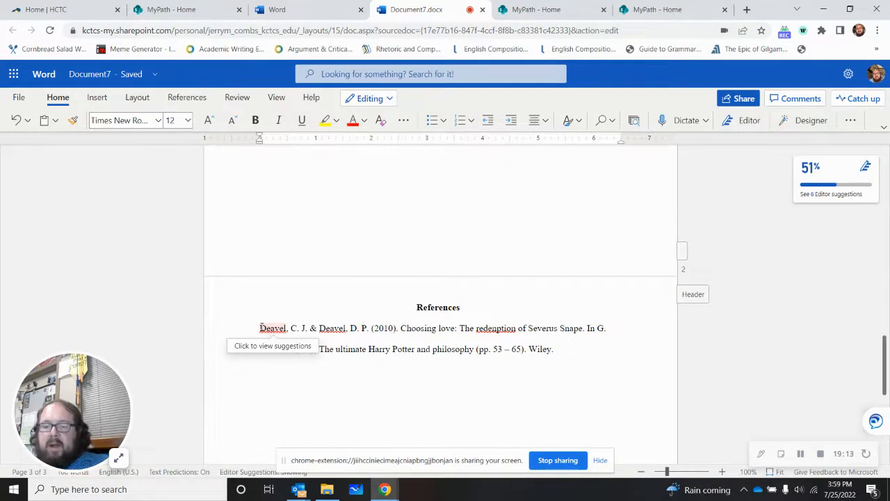
click(259, 329)
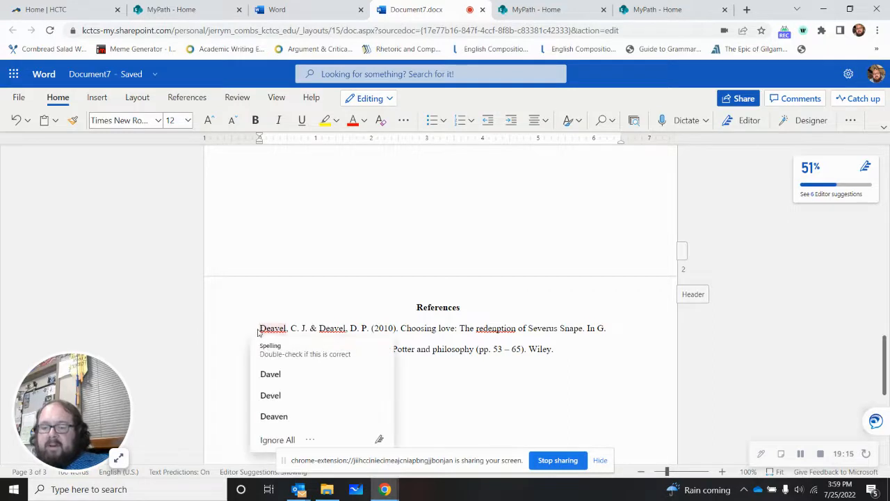
click(232, 360)
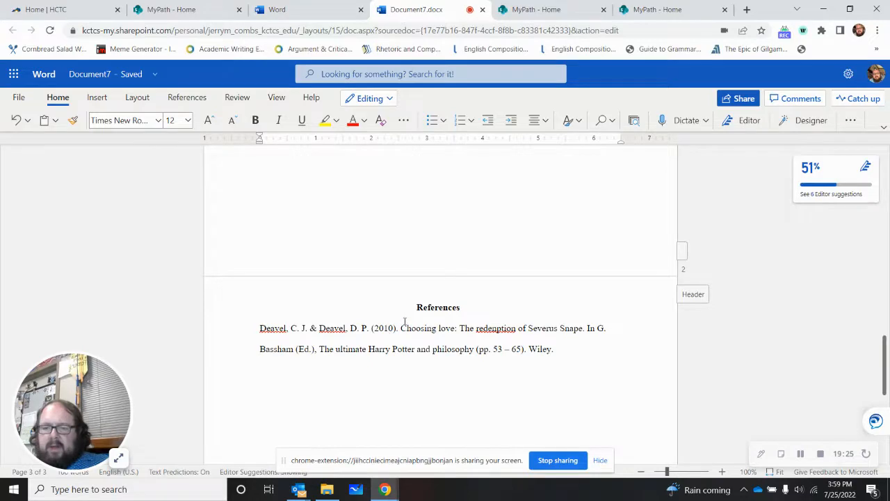
key(ctrl+Tab)
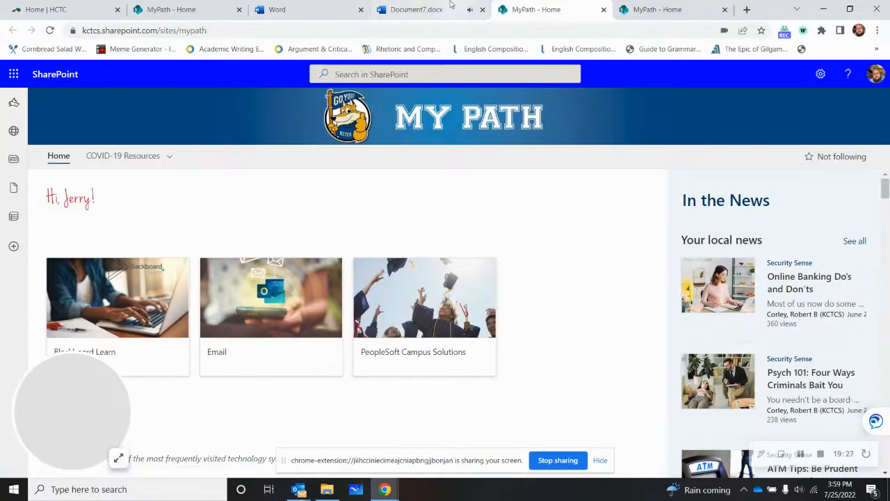
click(416, 9)
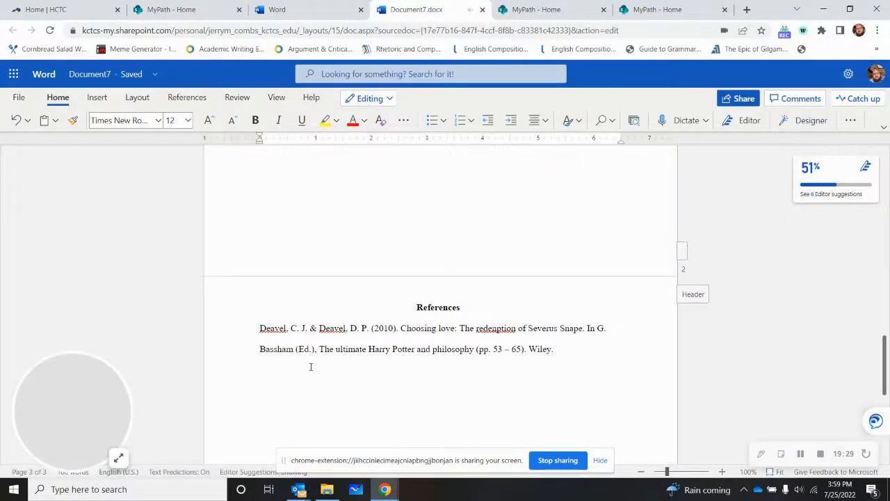
Step: Indent the second line of the reference entry to give it a hanging indent
click(259, 348)
key(Tab)
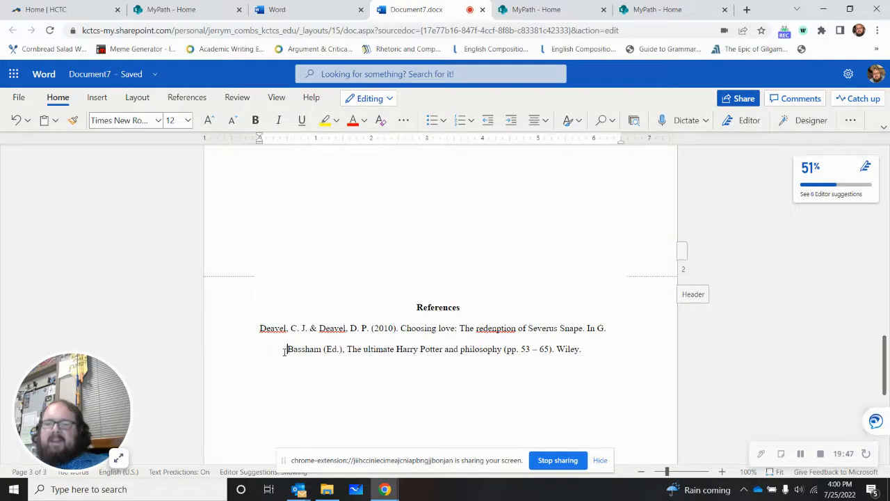
Step: Start a new paragraph after "Wiley." and enter the filler text "Lk;jsdalkjf;ds l;lsd;alsdkj" as a second reference entry
click(597, 365)
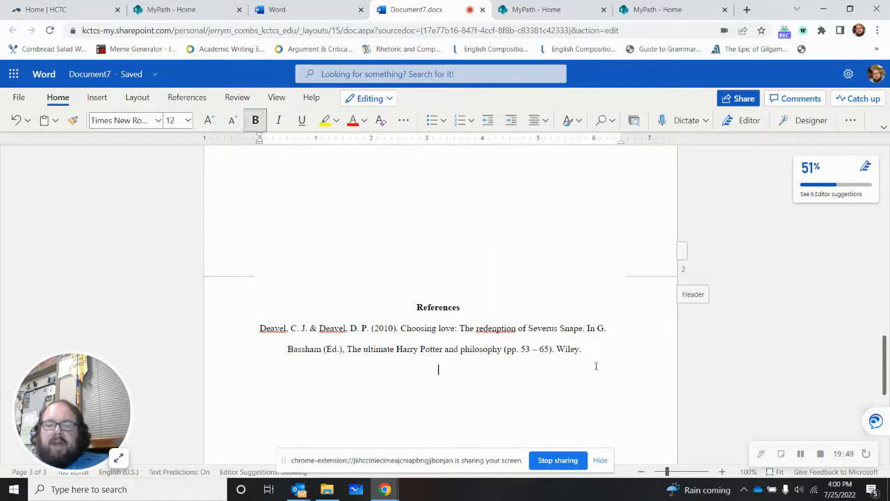
click(592, 352)
key(Return)
text(Lk;jsdalkjf;ds l;lsd;alsdkj)
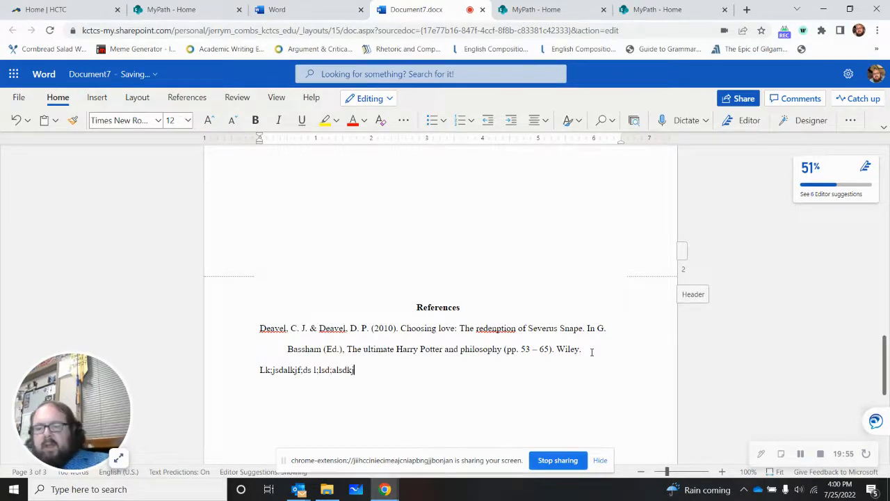